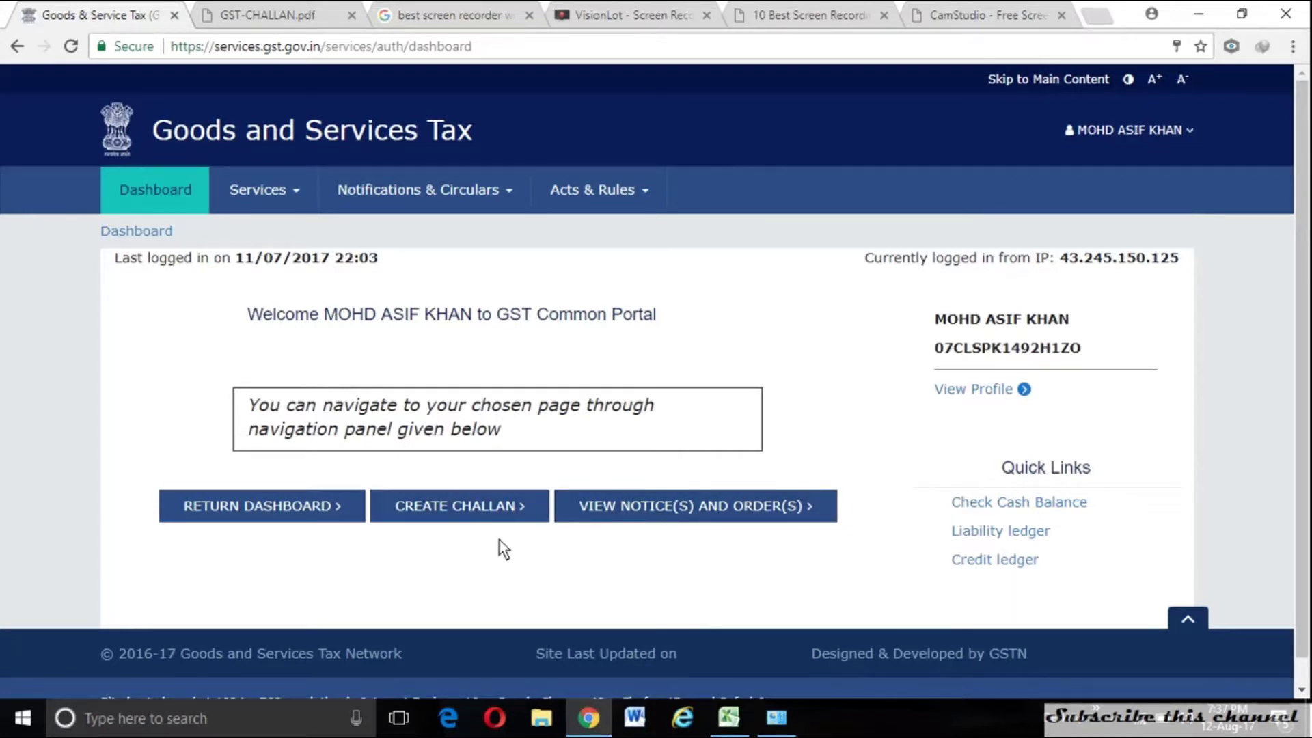
# Step: Open the challan creation form from the dashboard and look over its tax liability table and payment modes
pyautogui.click(444, 506)
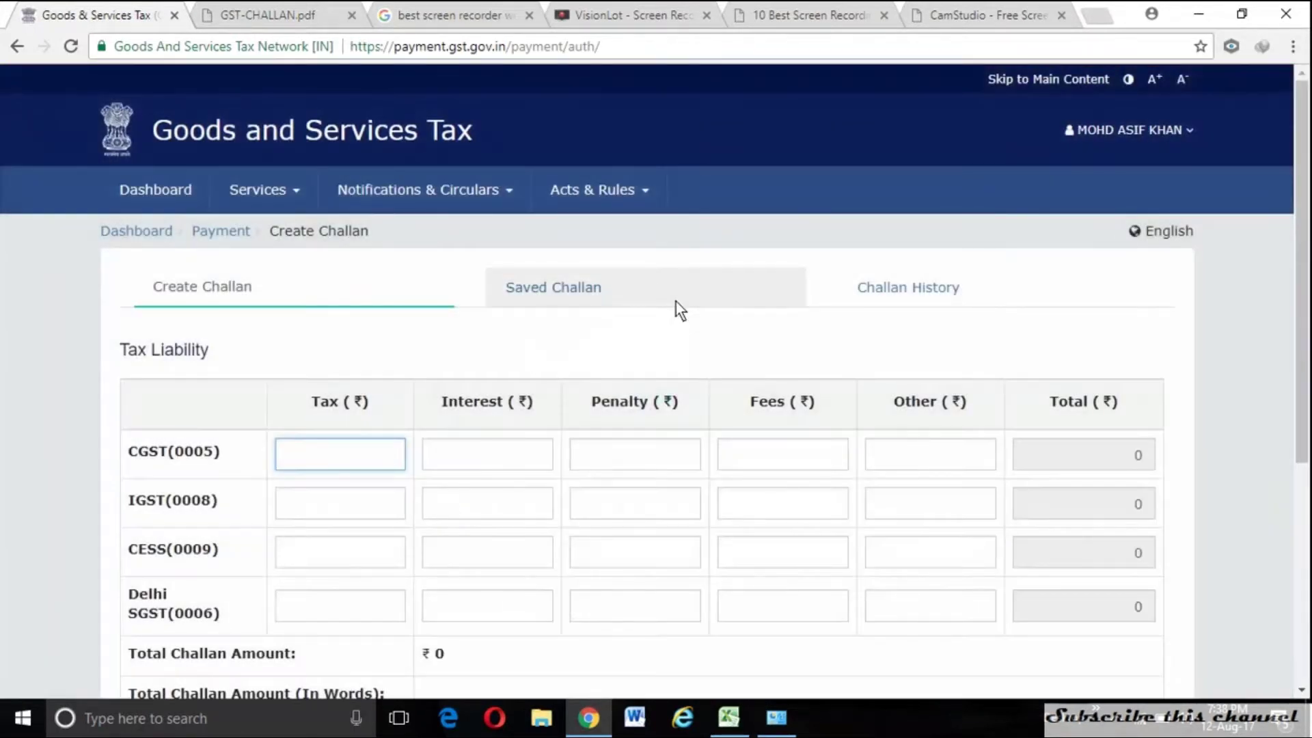
pyautogui.scroll(-5, 429, 365)
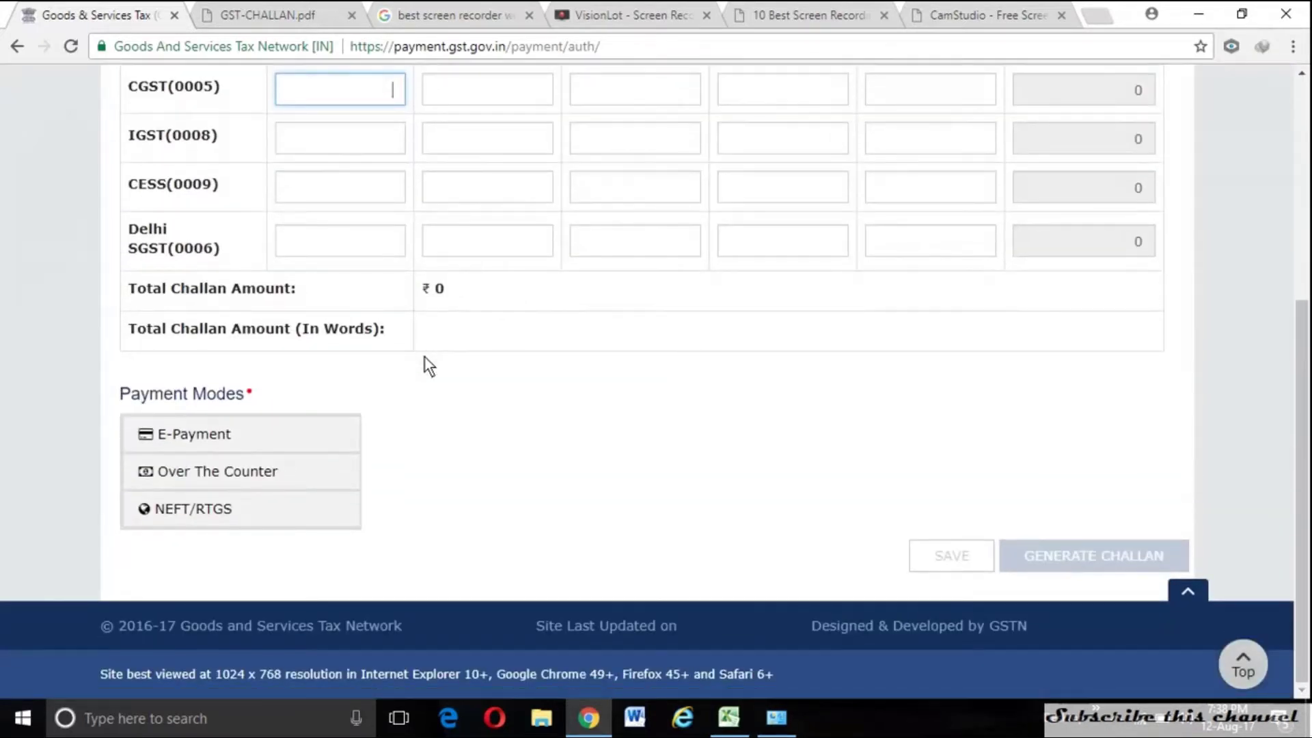
pyautogui.scroll(5, 429, 366)
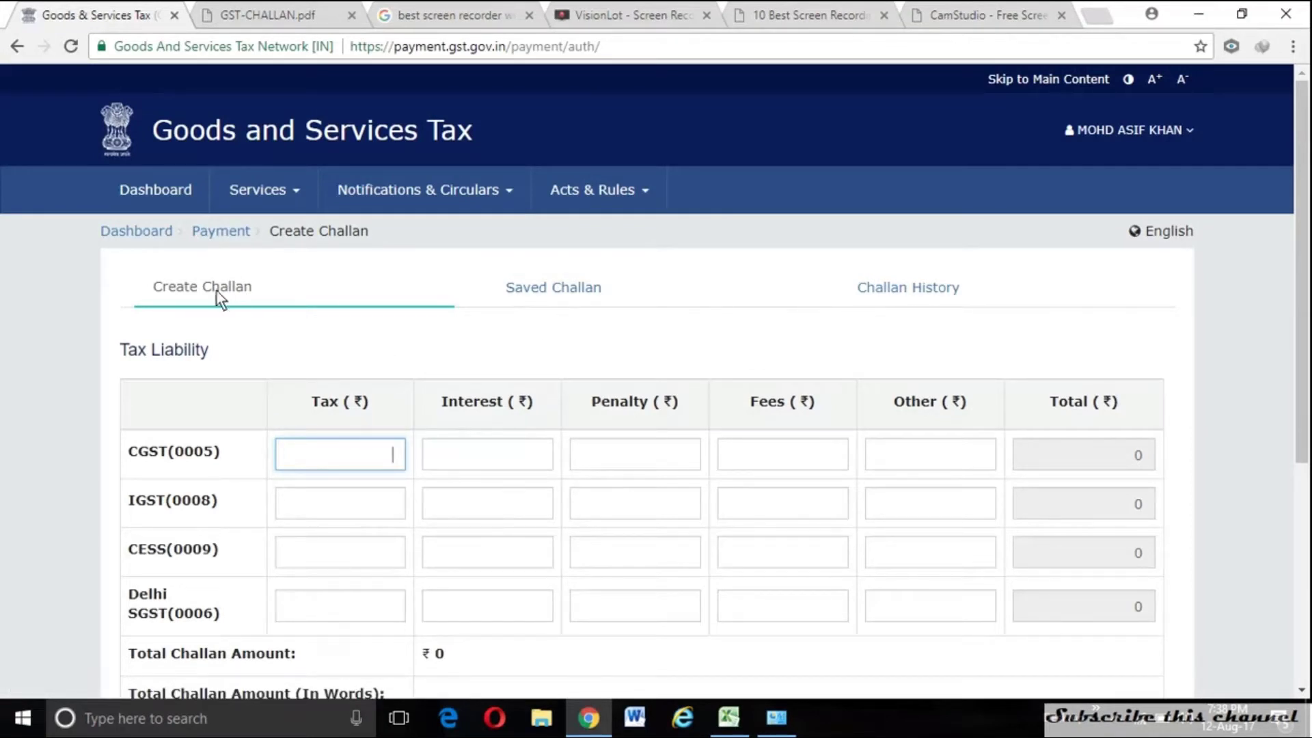
# Step: View the saved challans and the challan history, and return to the dashboard
pyautogui.click(579, 295)
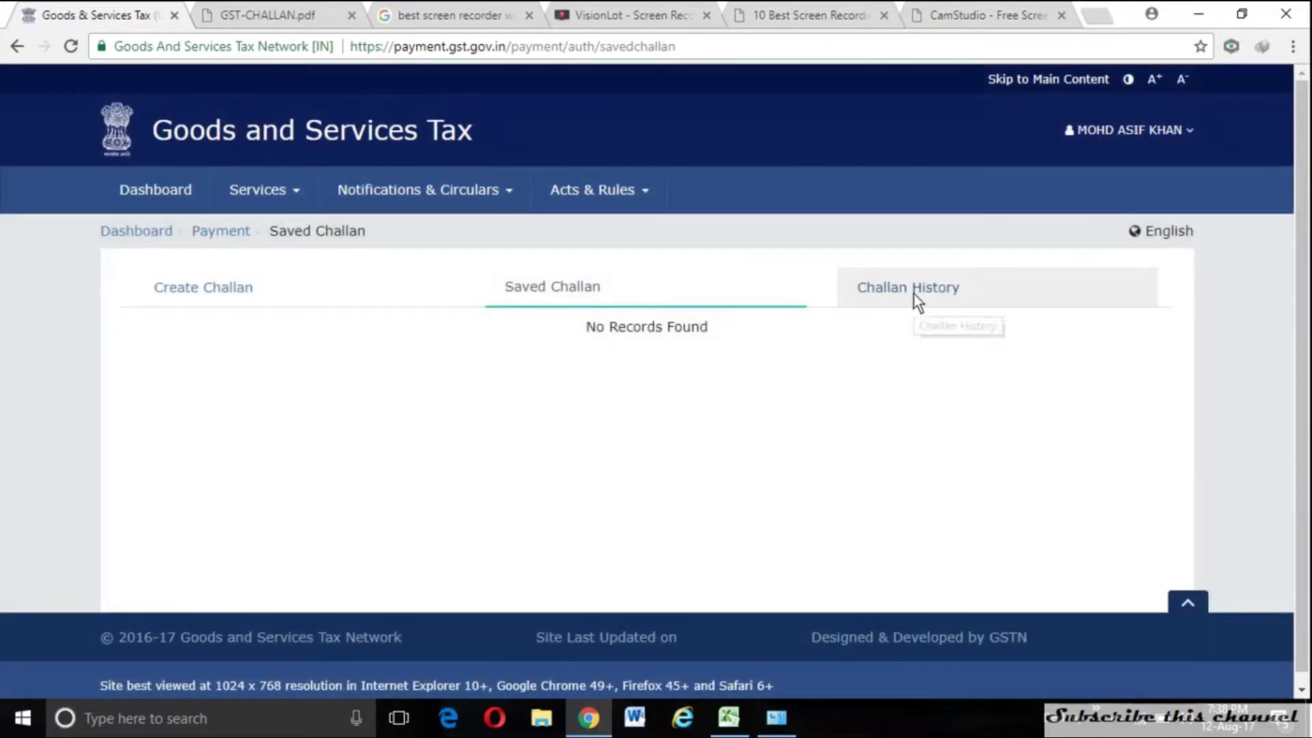
pyautogui.click(913, 295)
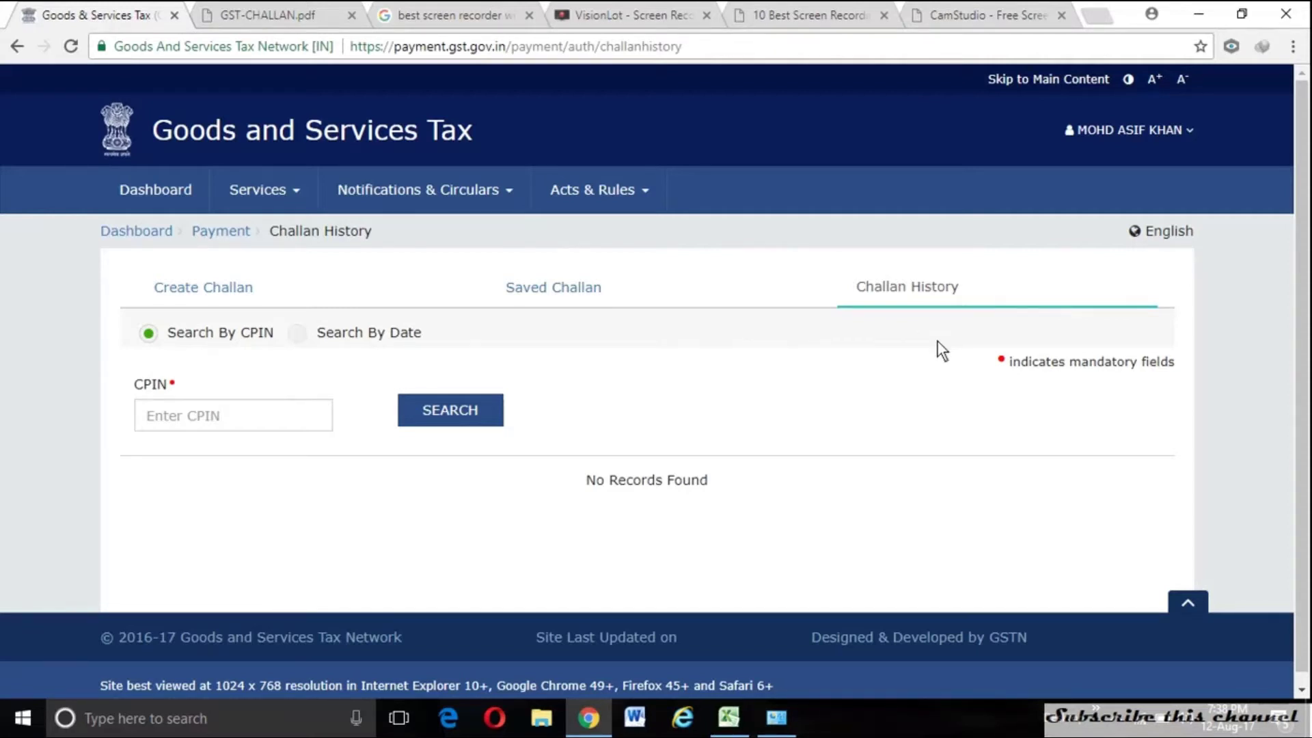
pyautogui.click(233, 285)
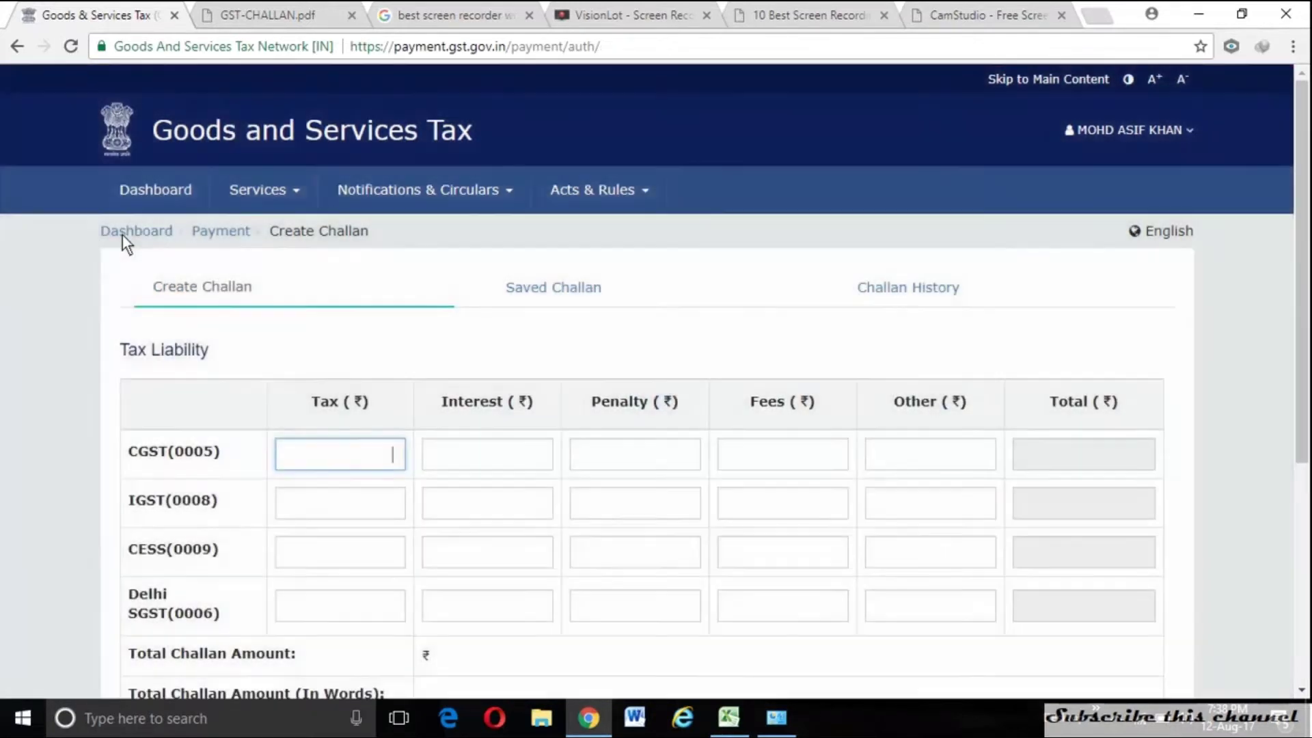
pyautogui.click(131, 232)
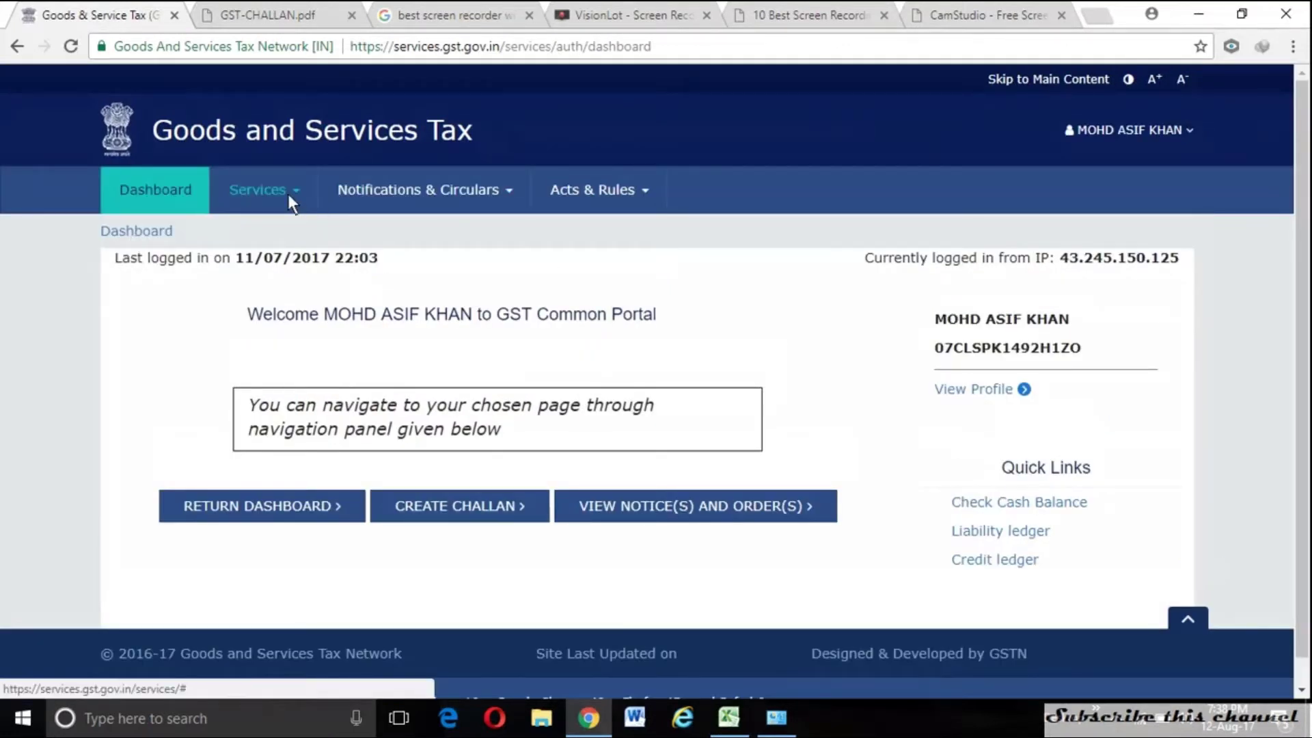
# Step: Open the Create Challan form through the Payments services
pyautogui.click(289, 194)
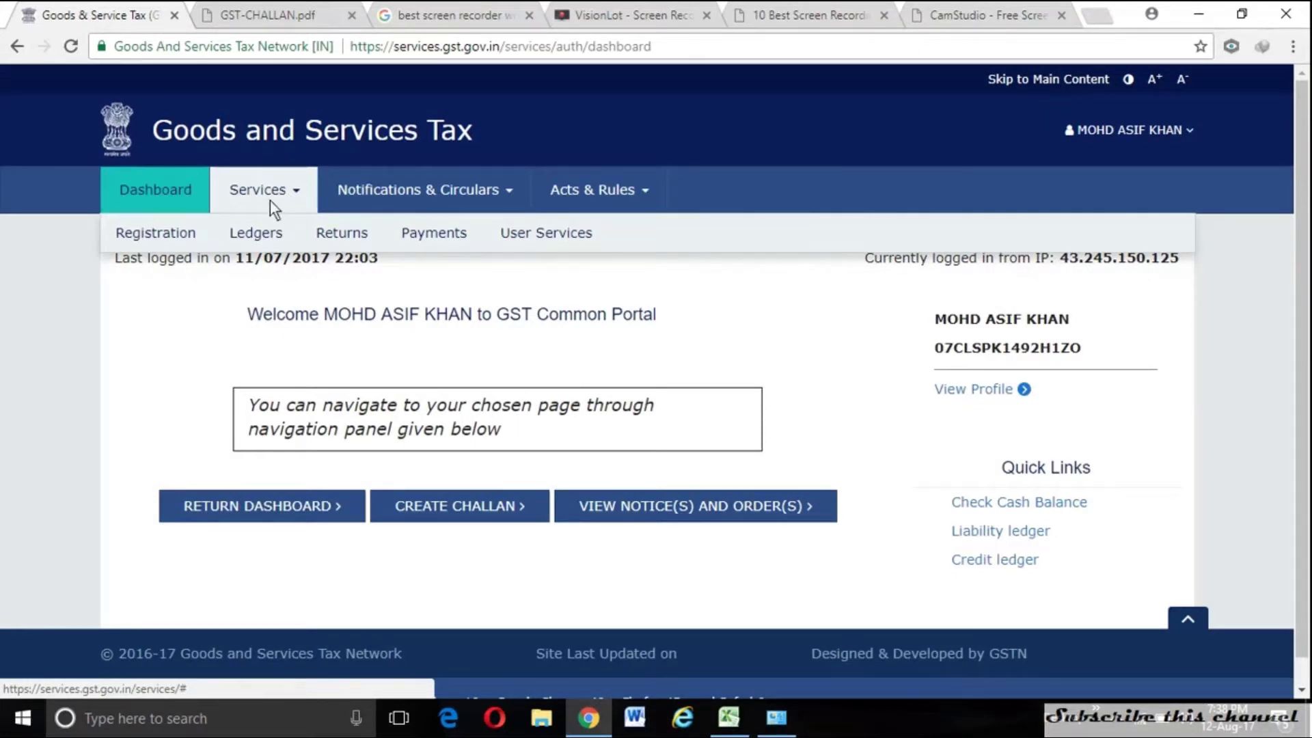
pyautogui.moveTo(250, 232)
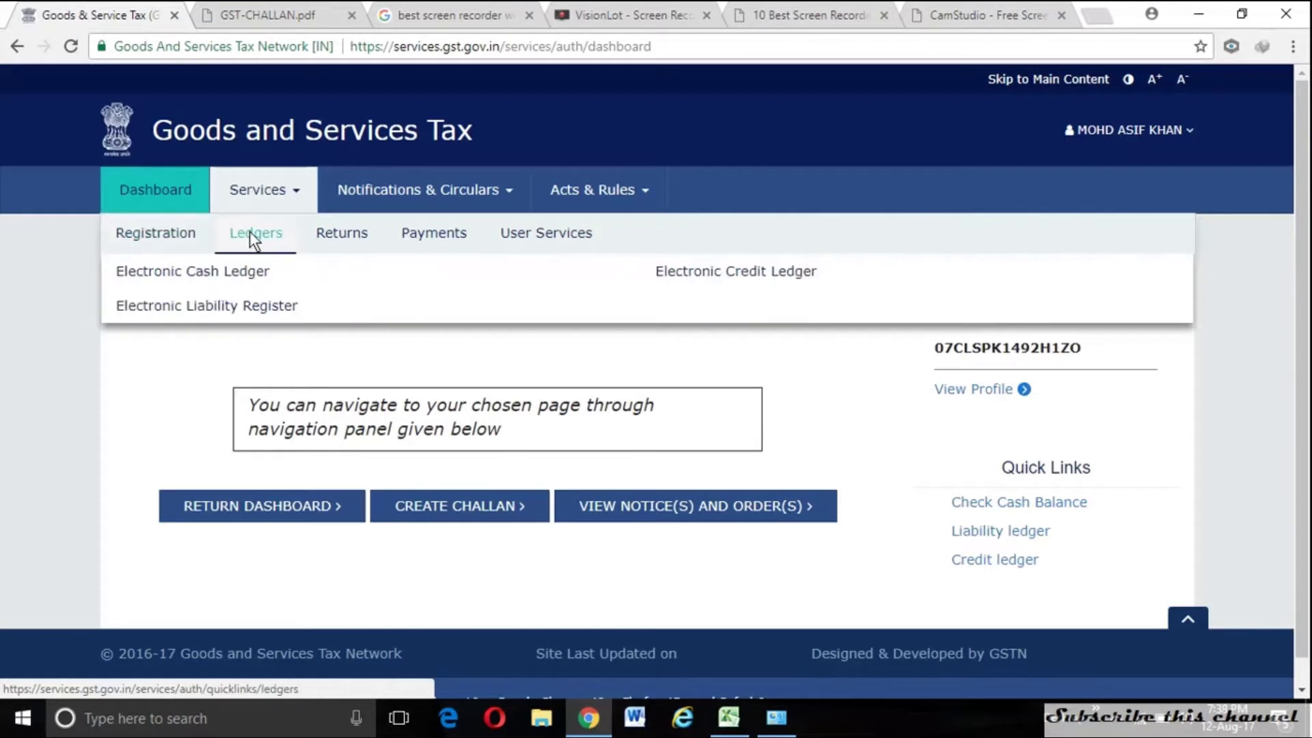
pyautogui.moveTo(334, 237)
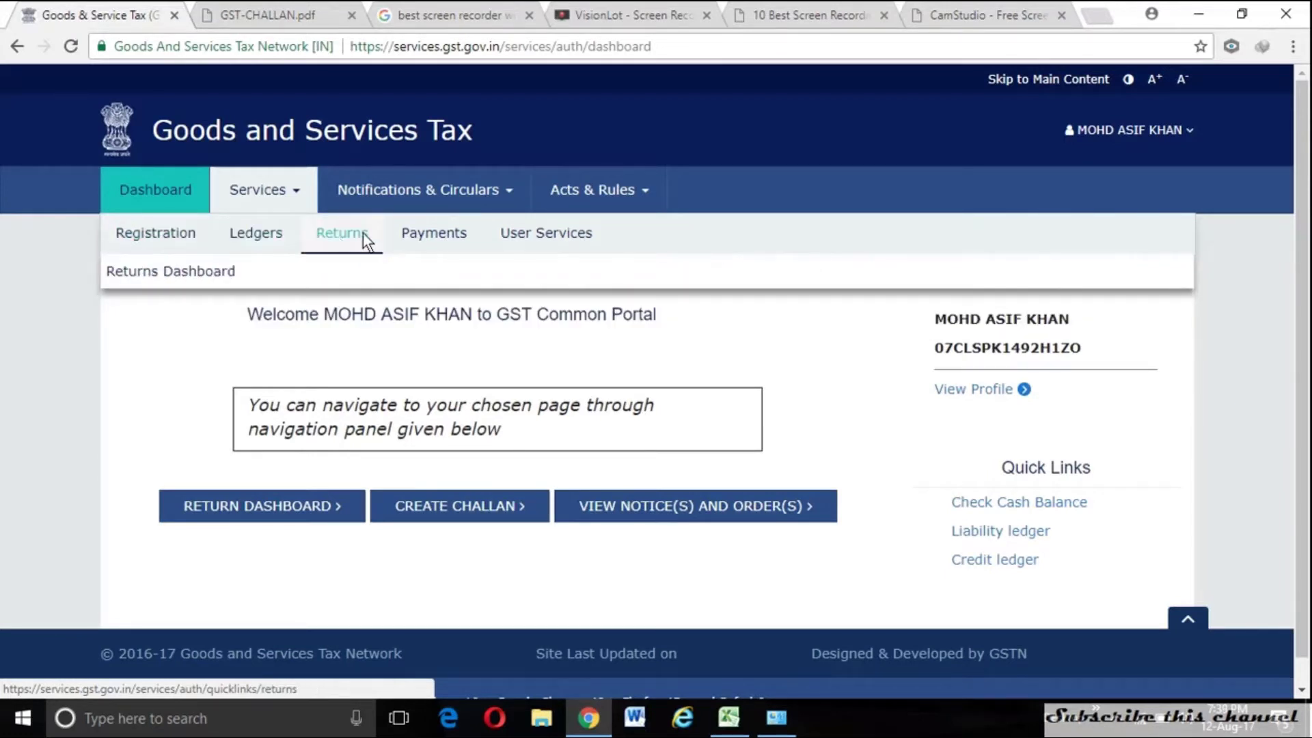
pyautogui.moveTo(406, 234)
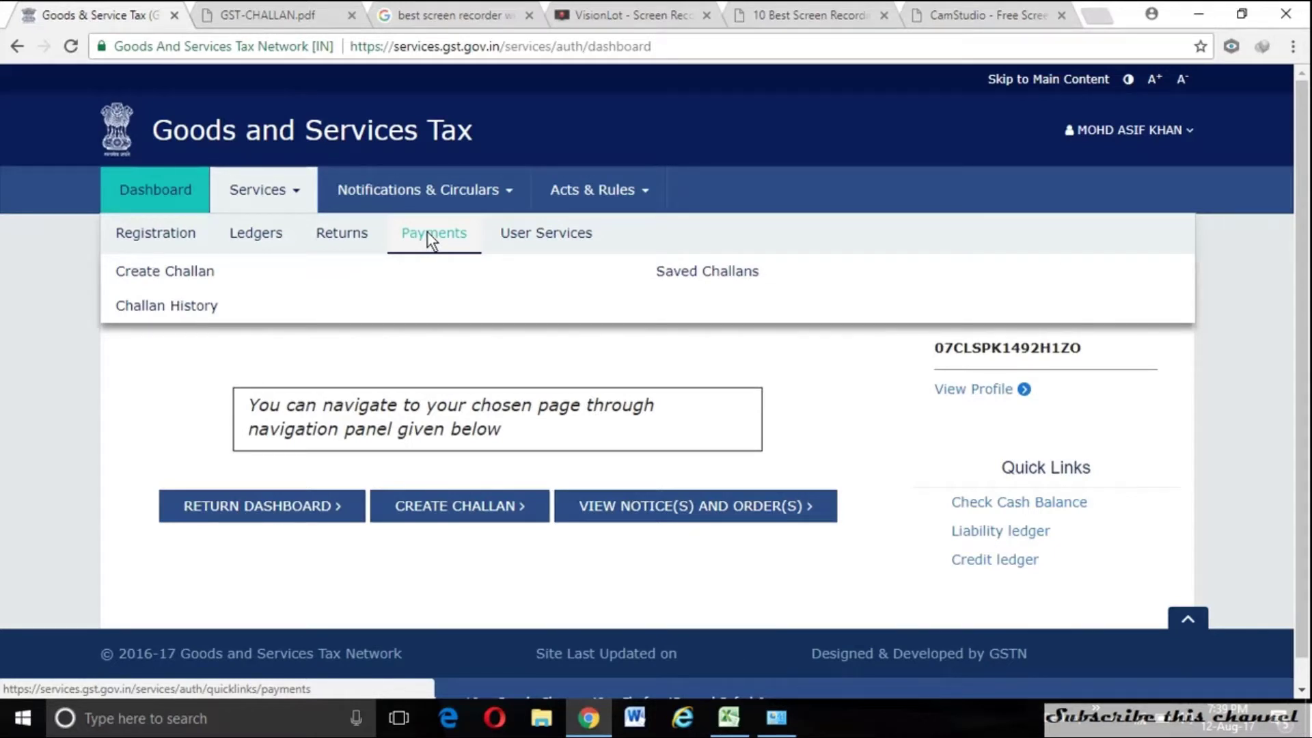
pyautogui.click(203, 270)
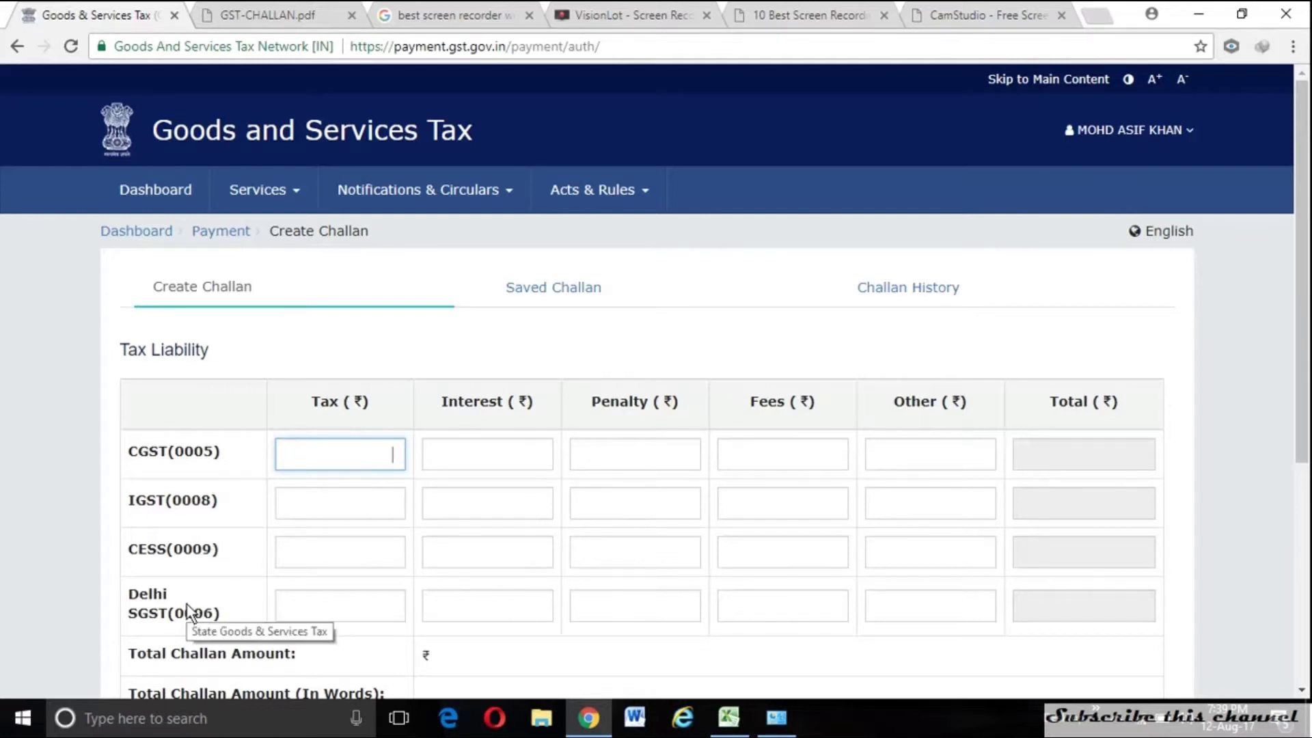
# Step: Enter 500 as the CGST tax amount, without interest, penalty, fees or other charges
pyautogui.scroll(-2, 186, 608)
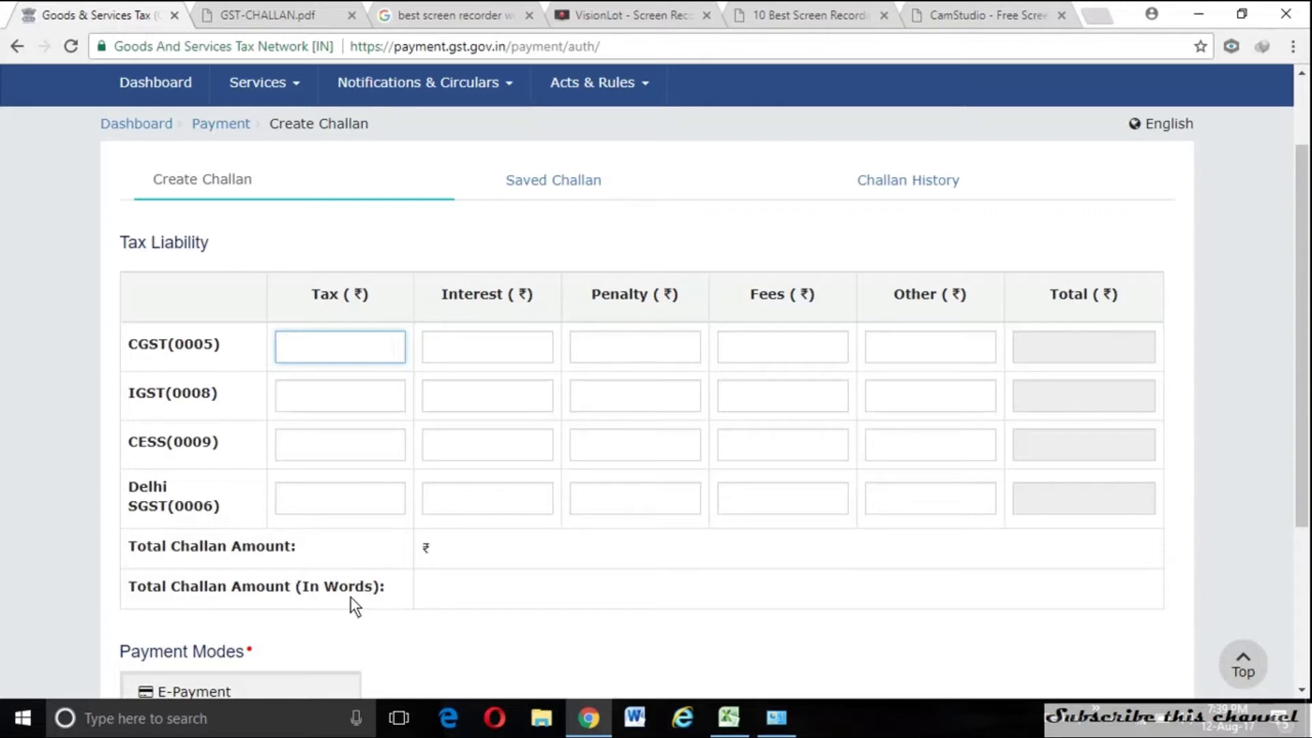
pyautogui.click(341, 357)
pyautogui.write('500')
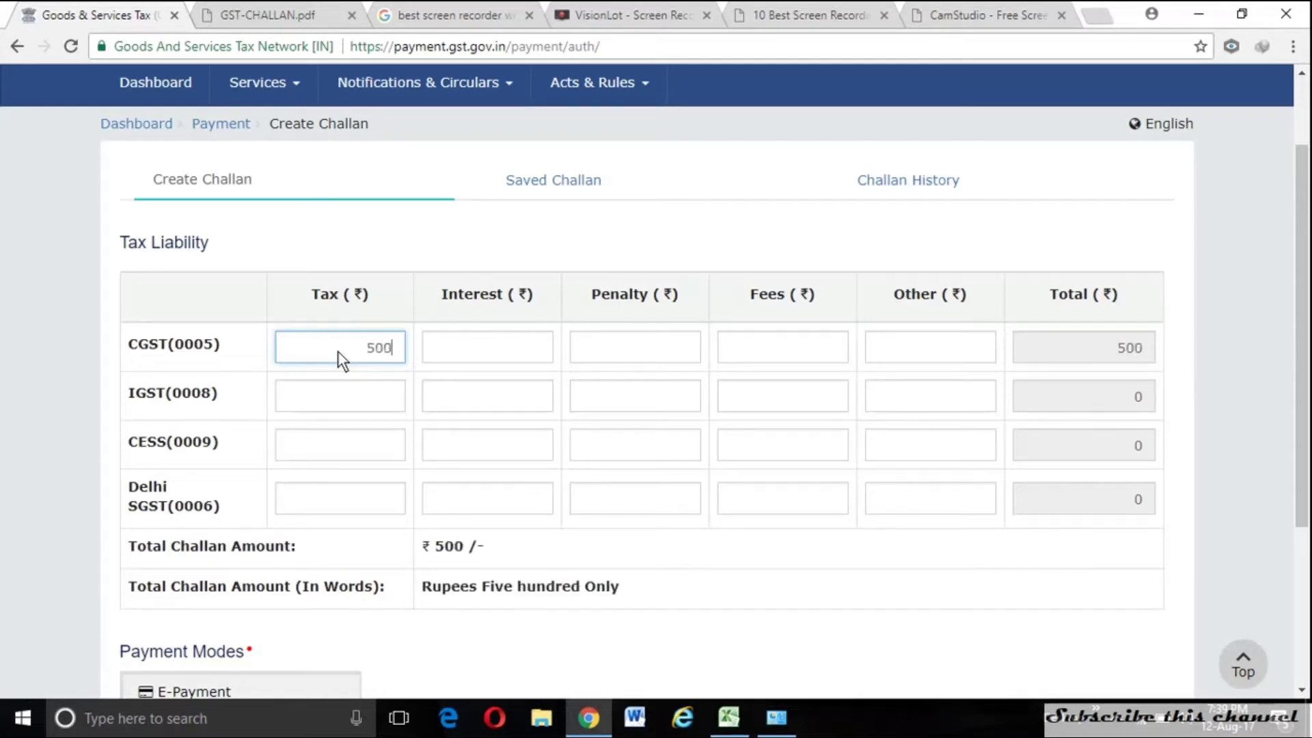
pyautogui.click(461, 350)
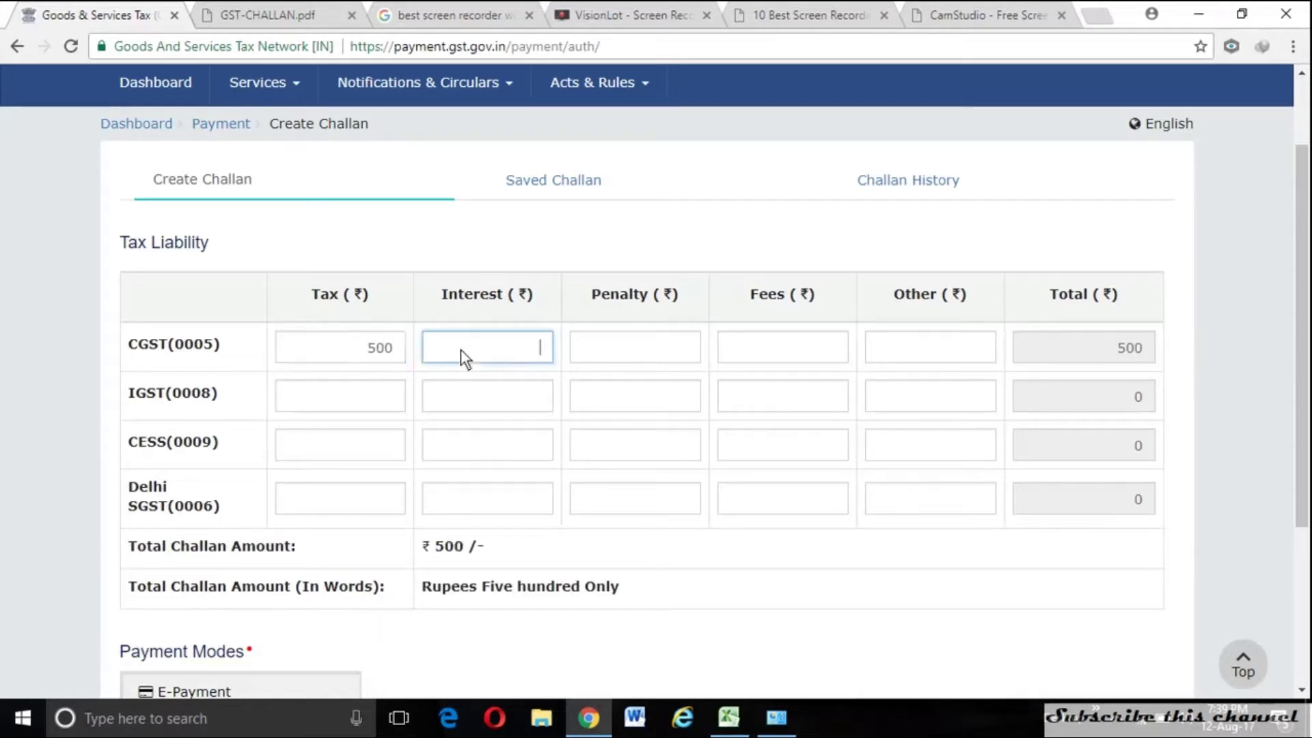
pyautogui.click(637, 335)
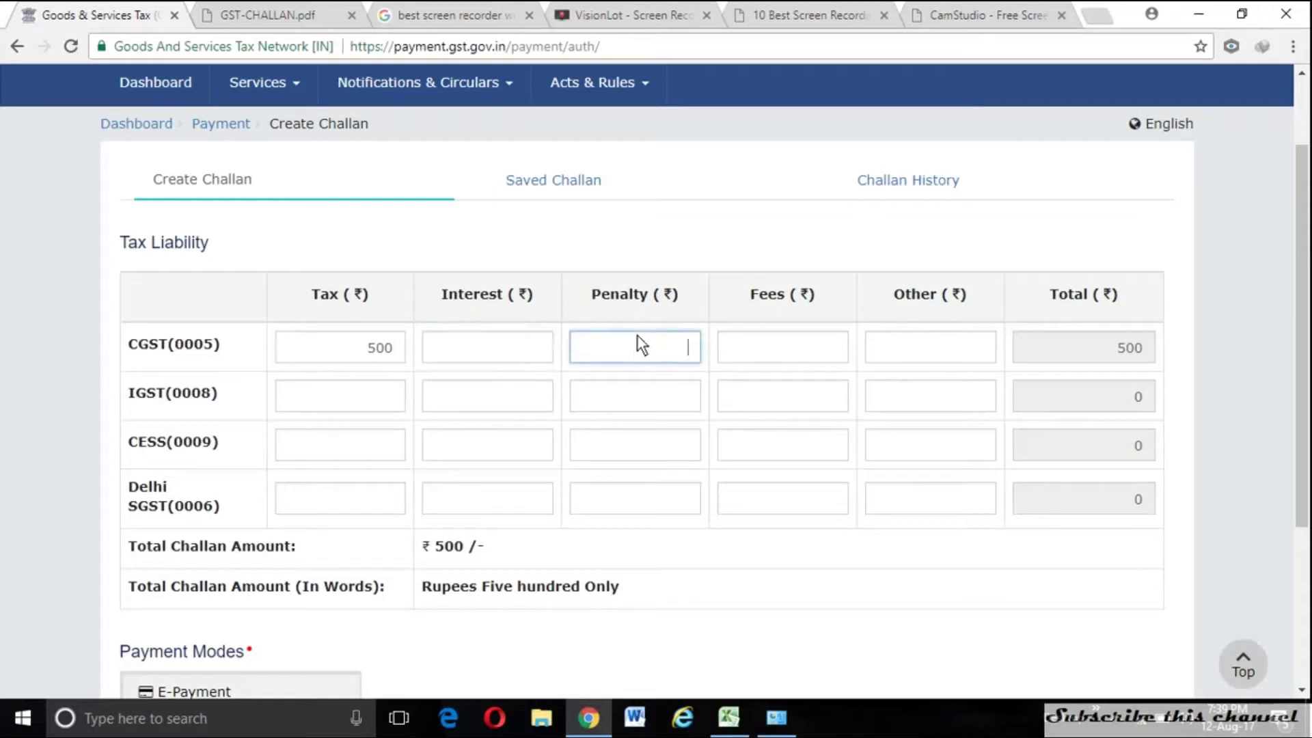
pyautogui.click(771, 350)
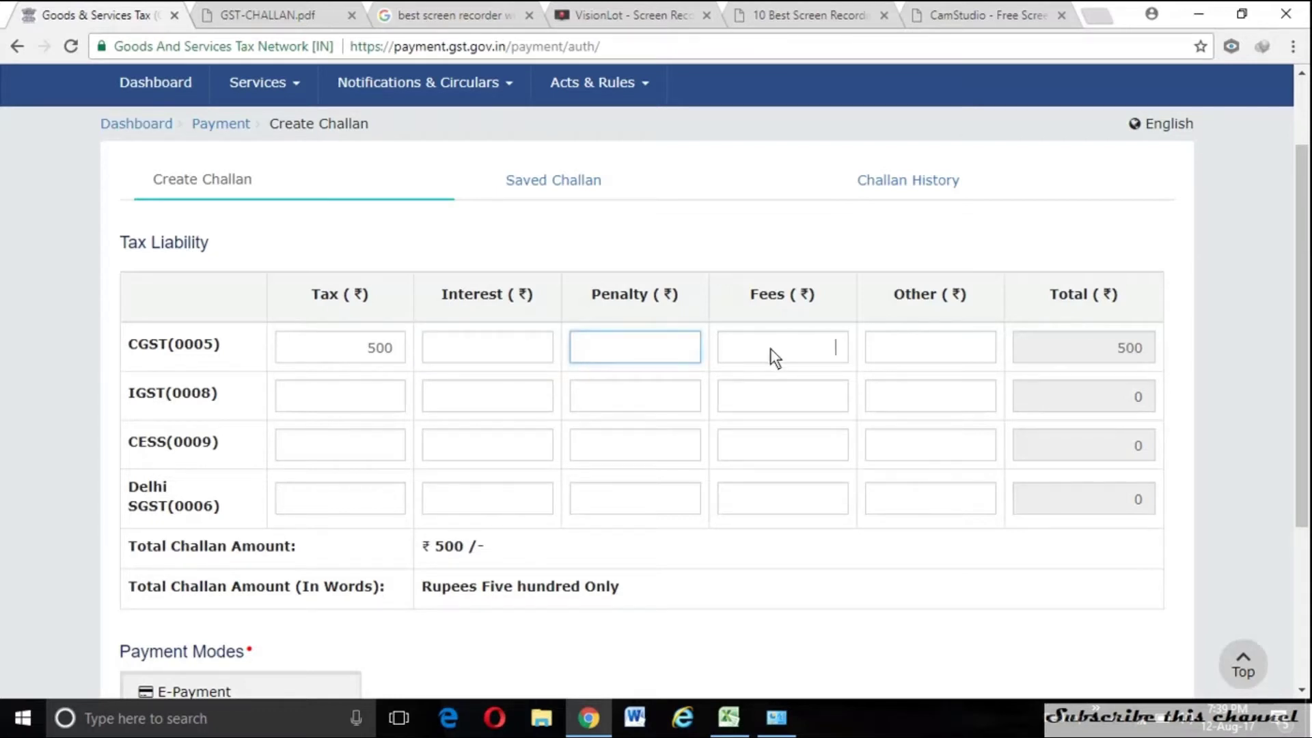
pyautogui.click(892, 356)
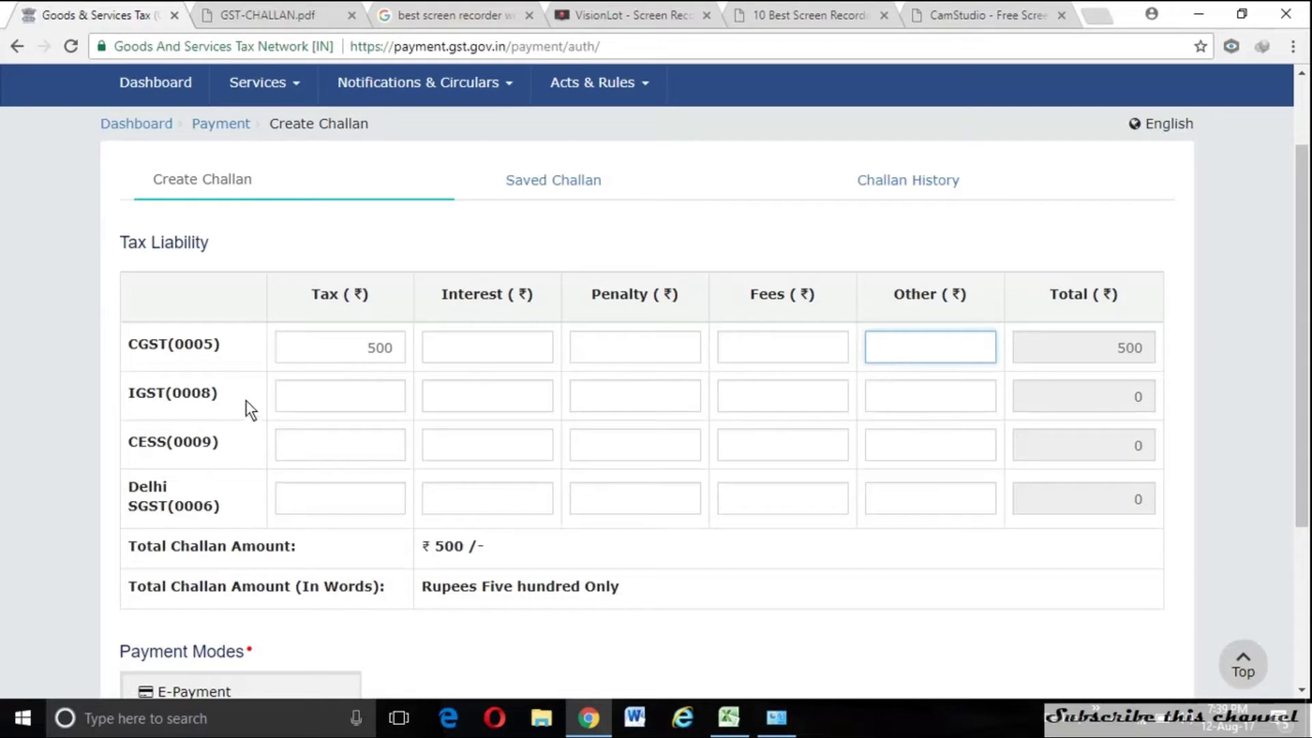
# Step: Enter 800 as the IGST tax amount, without any additional charges in that row
pyautogui.click(309, 402)
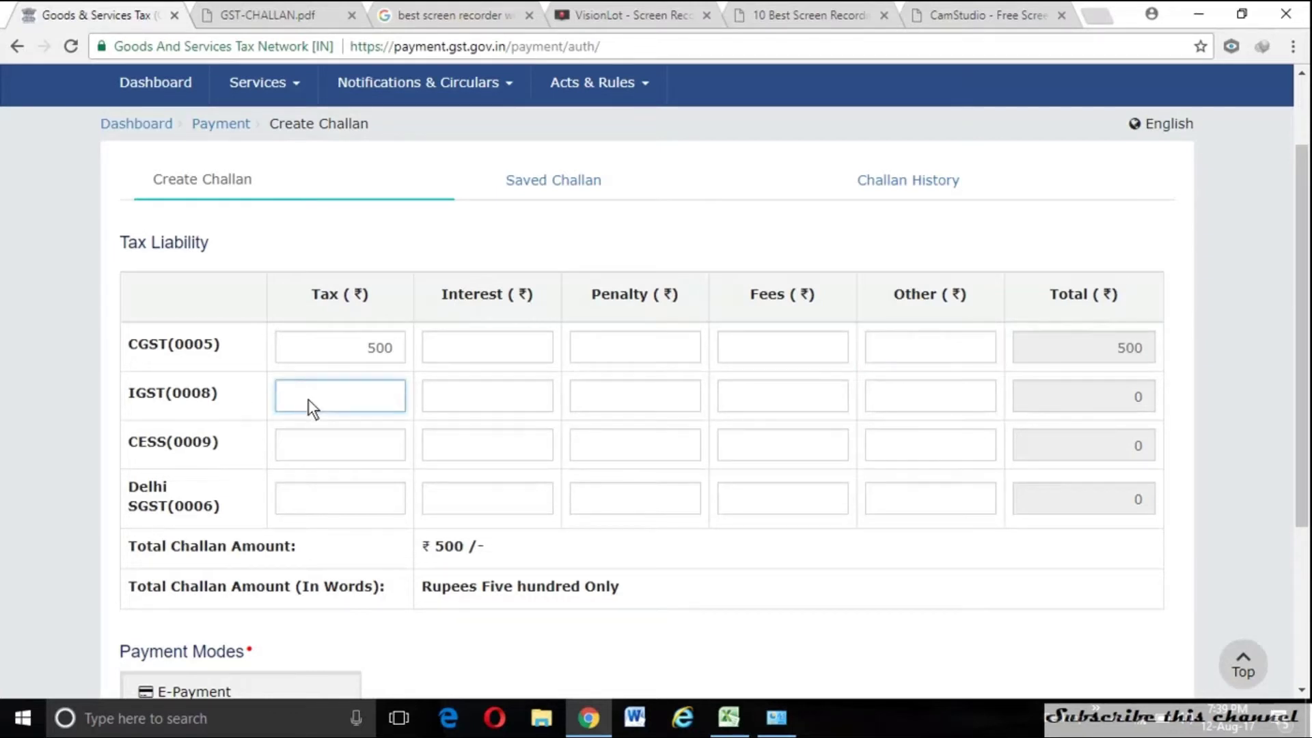
pyautogui.write('800')
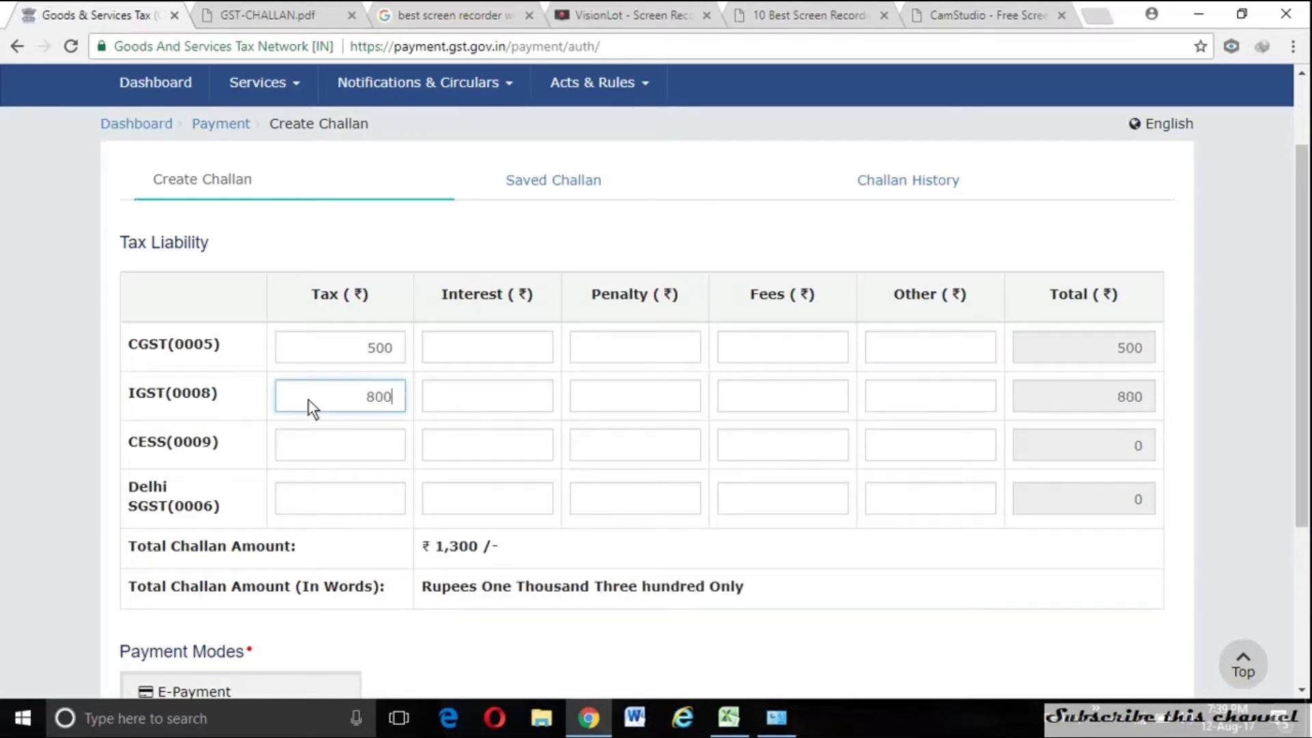
pyautogui.press('Tab')
pyautogui.press('Tab')
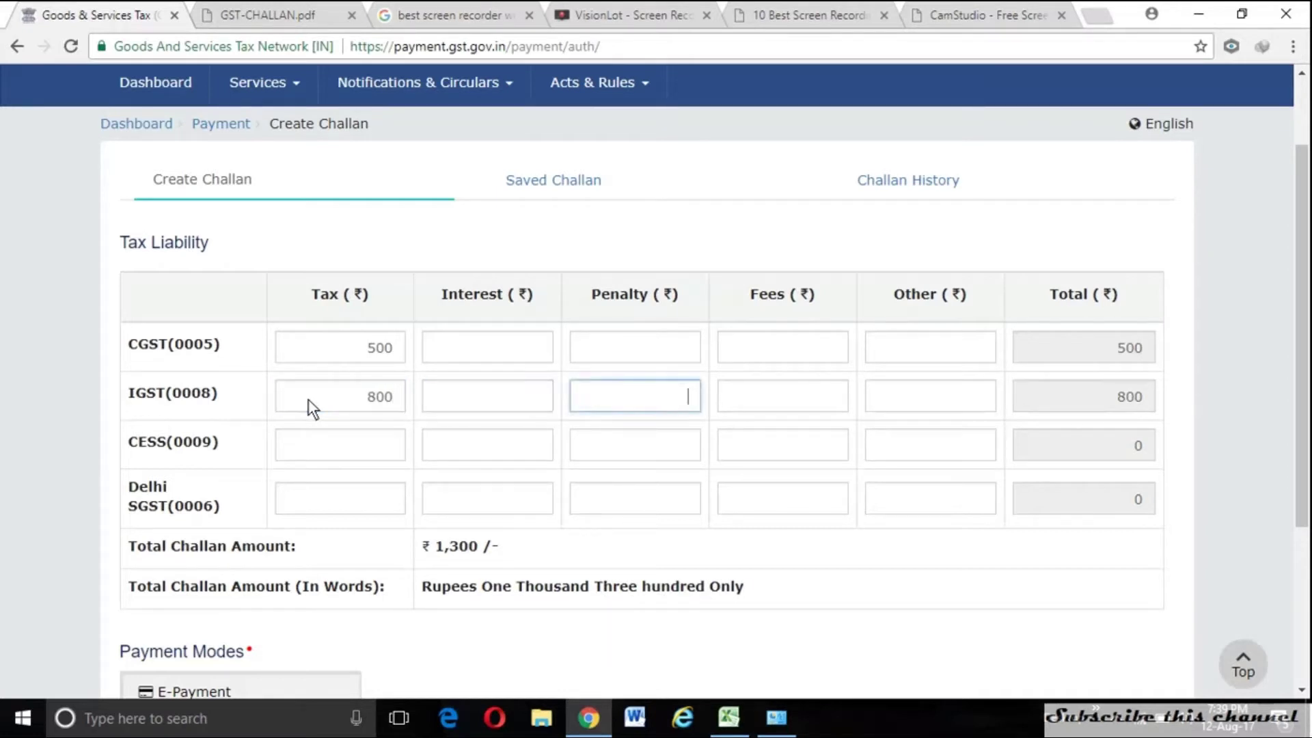
pyautogui.press('Tab')
pyautogui.press('Tab')
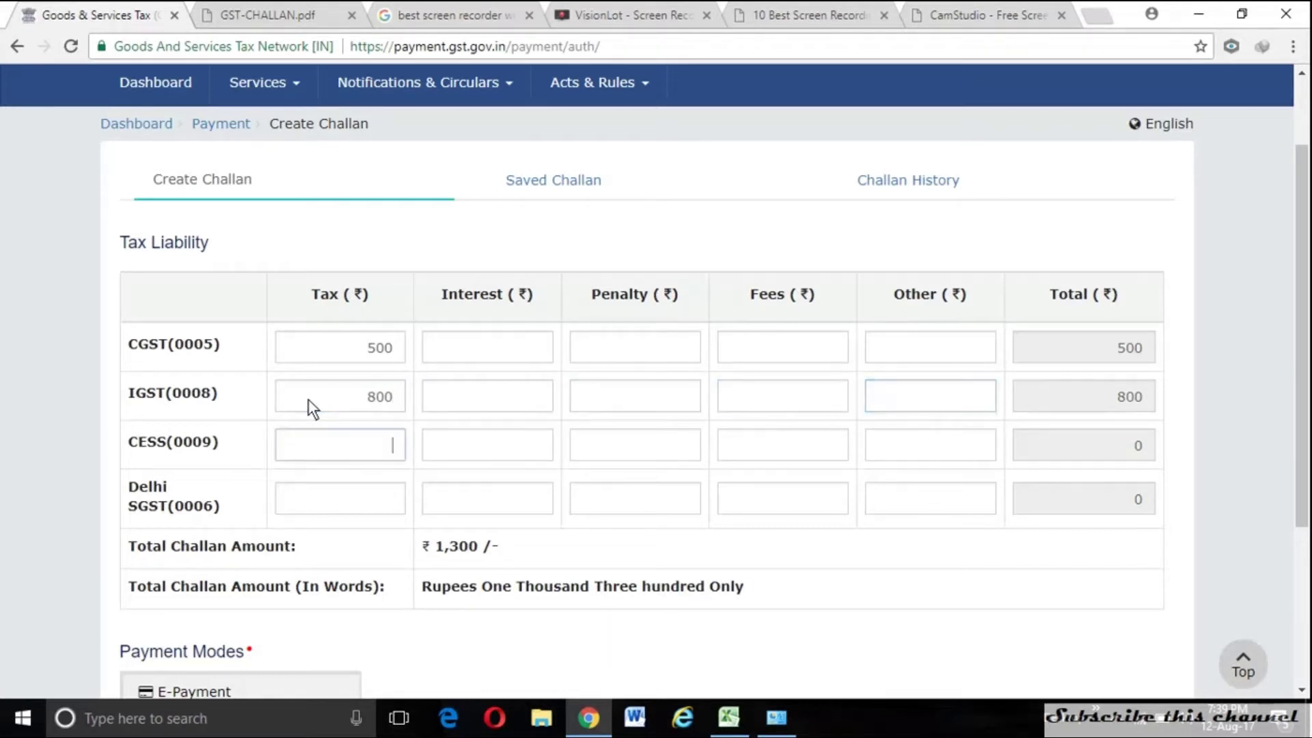
# Step: Enter 0 as the CESS tax amount and skip the row's remaining charges
pyautogui.write('0')
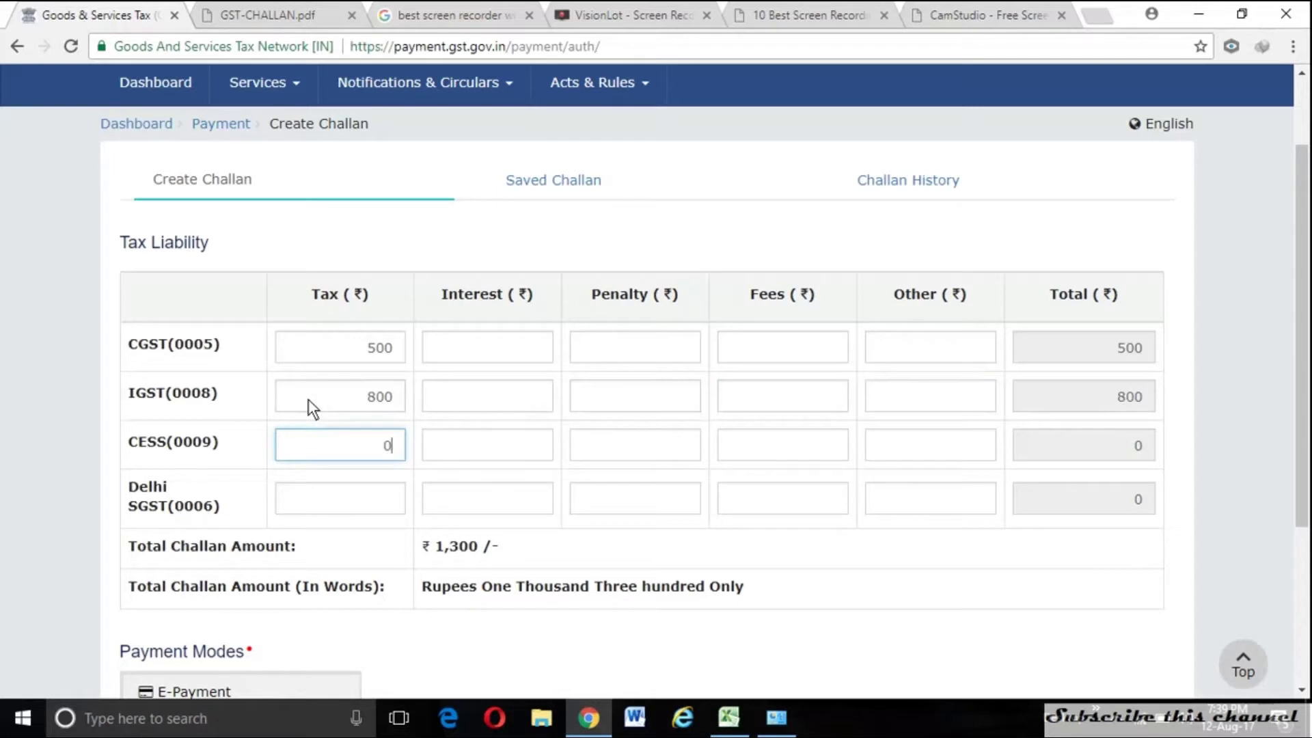
pyautogui.press('Tab')
pyautogui.press('Tab')
pyautogui.press('Tab')
pyautogui.press('Tab')
pyautogui.press('Tab')
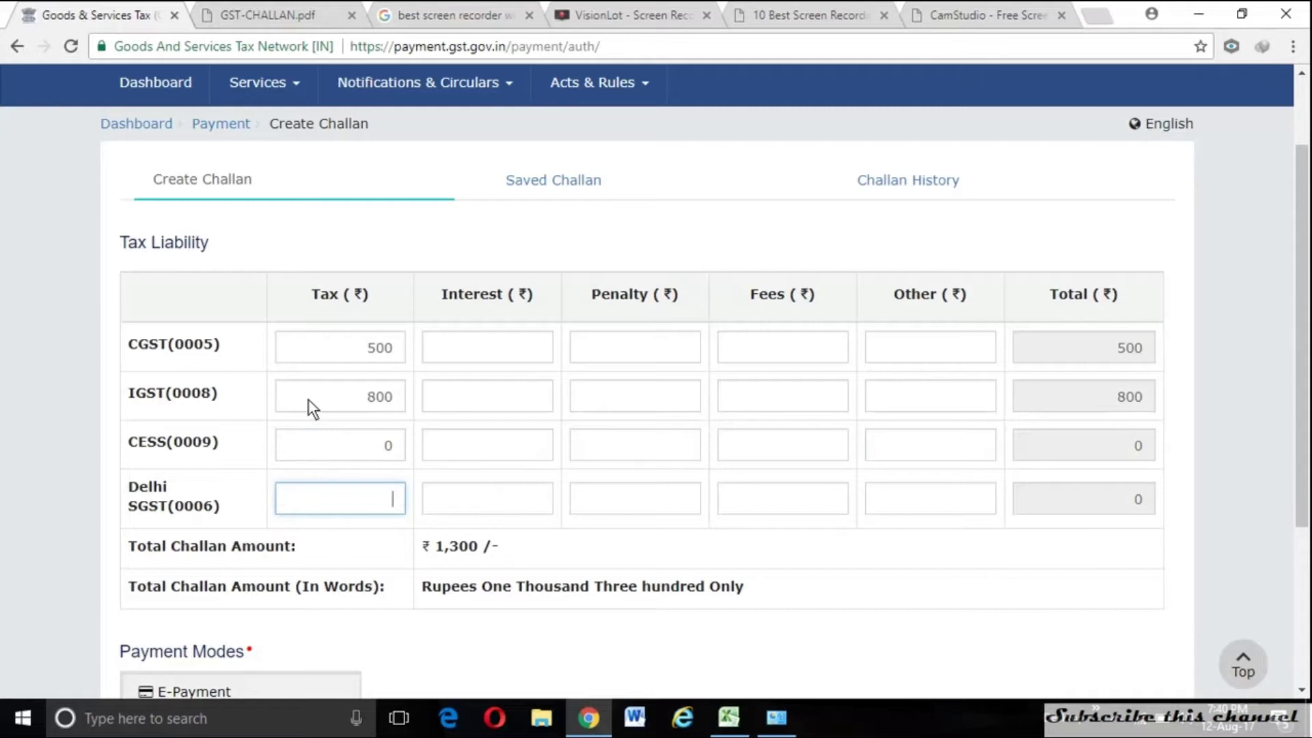
# Step: Enter 500 as the Delhi SGST tax amount and skip the row's remaining charges
pyautogui.write('500')
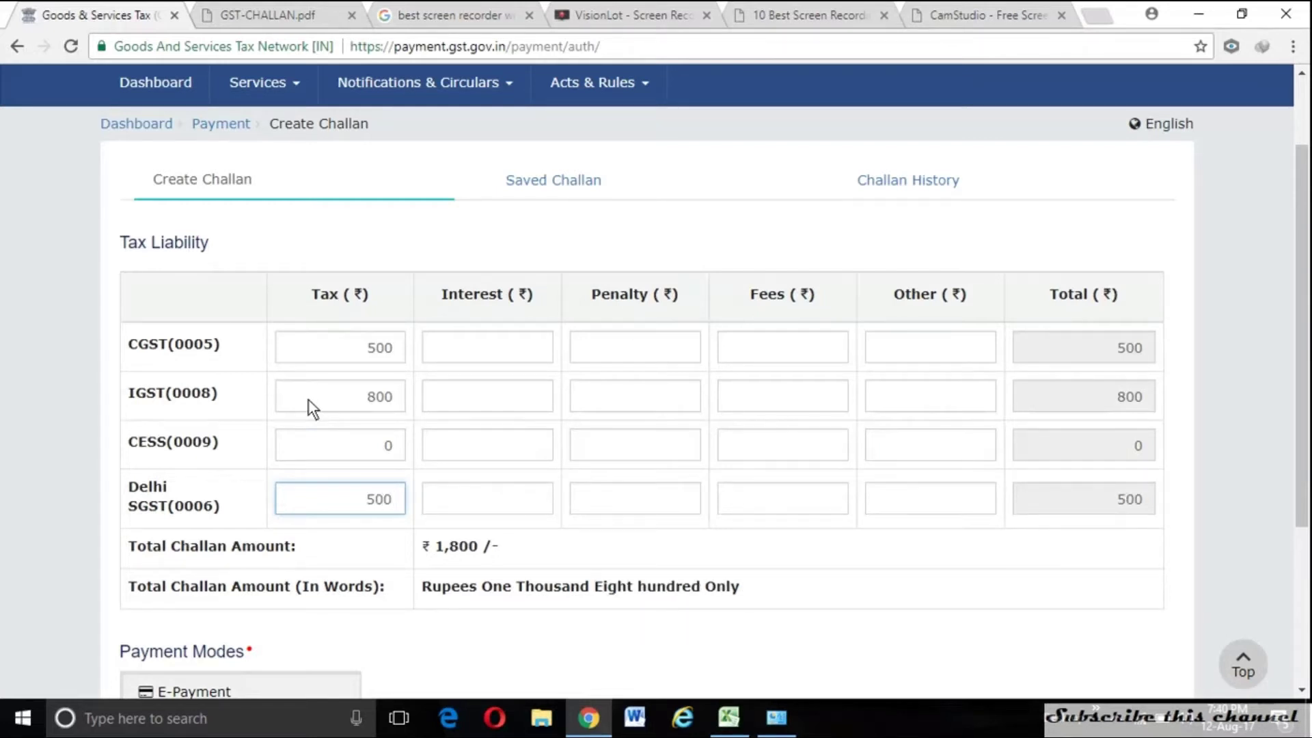
pyautogui.press('Tab')
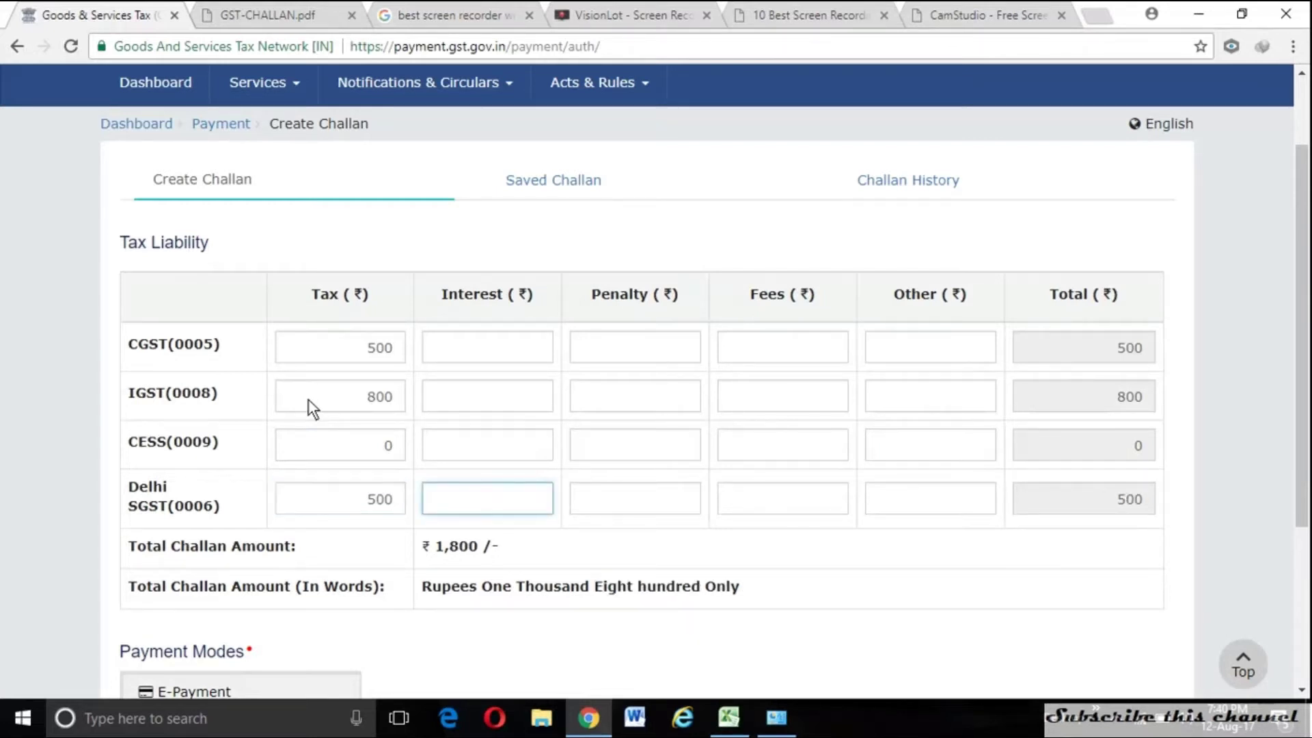
pyautogui.press('Tab')
pyautogui.press('Tab')
pyautogui.press('Tab')
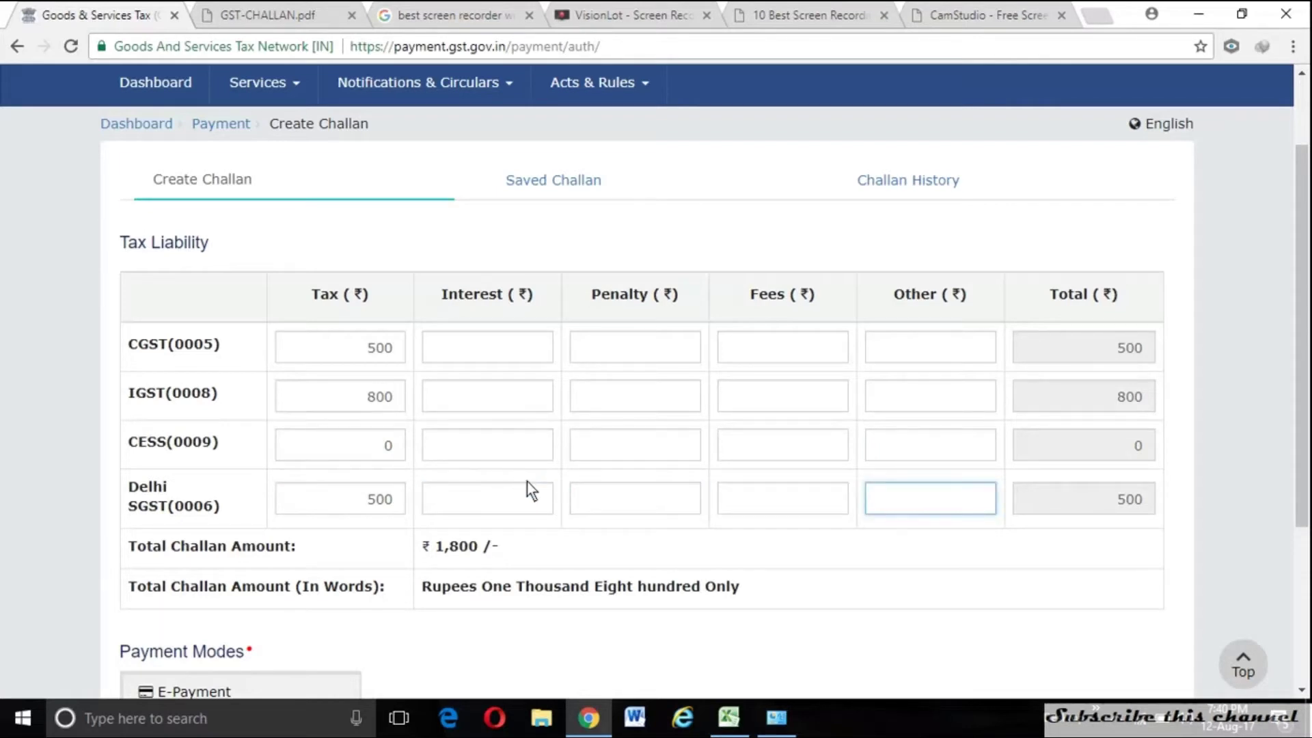
# Step: Save the challan without choosing a payment mode
pyautogui.scroll(-2, 498, 556)
pyautogui.scroll(-2, 498, 557)
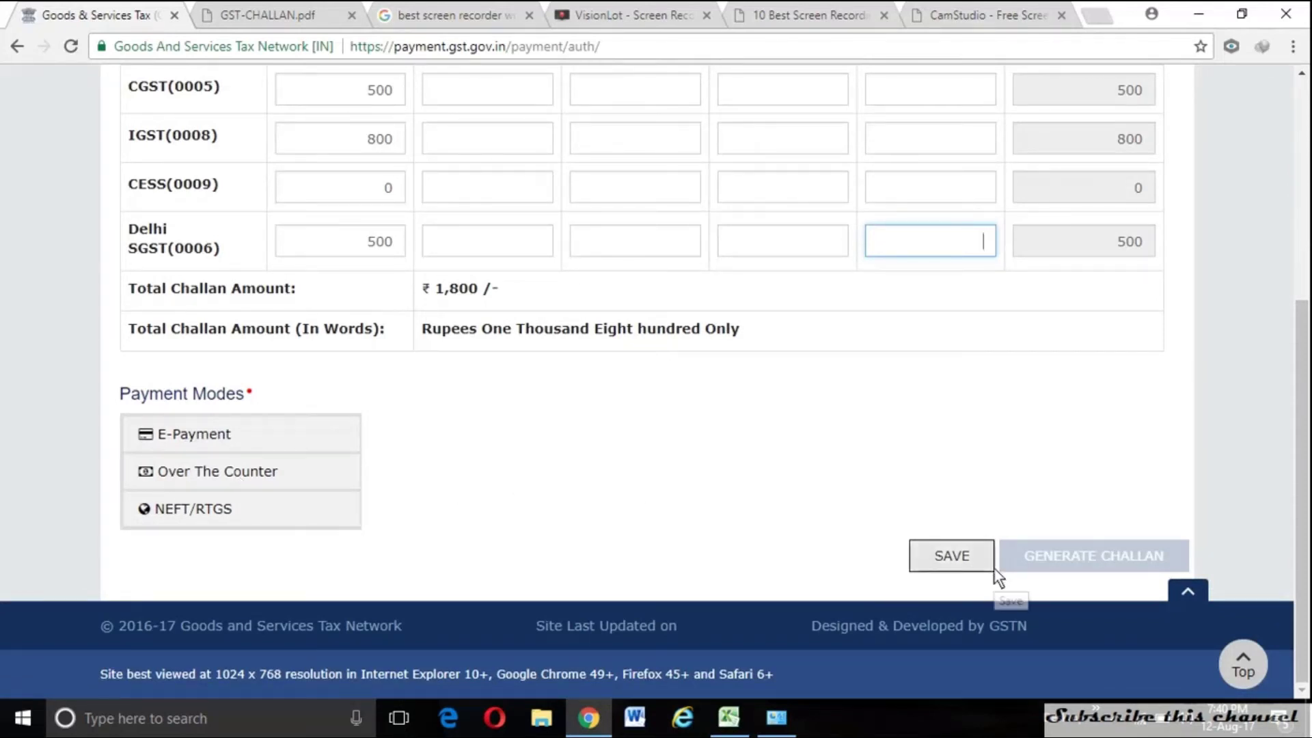
pyautogui.click(935, 562)
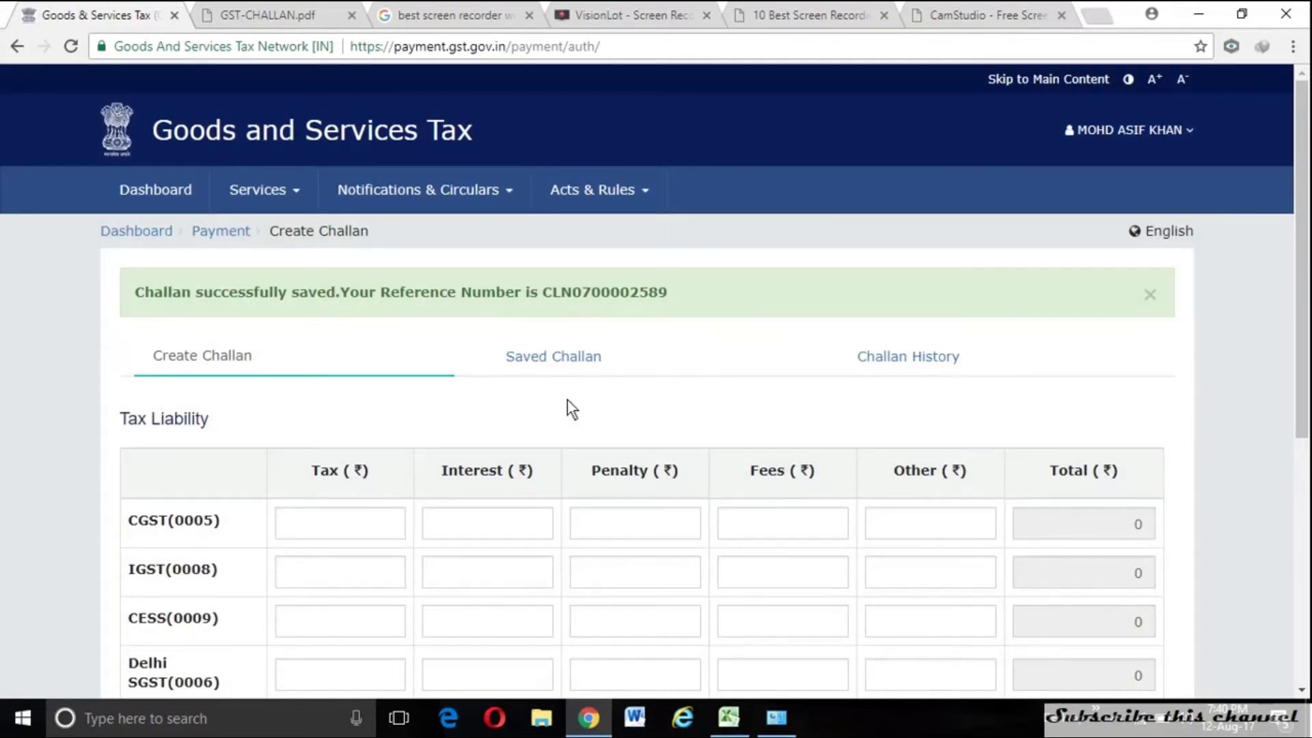
# Step: Reopen the saved challan for editing and go to its payment modes
pyautogui.click(544, 358)
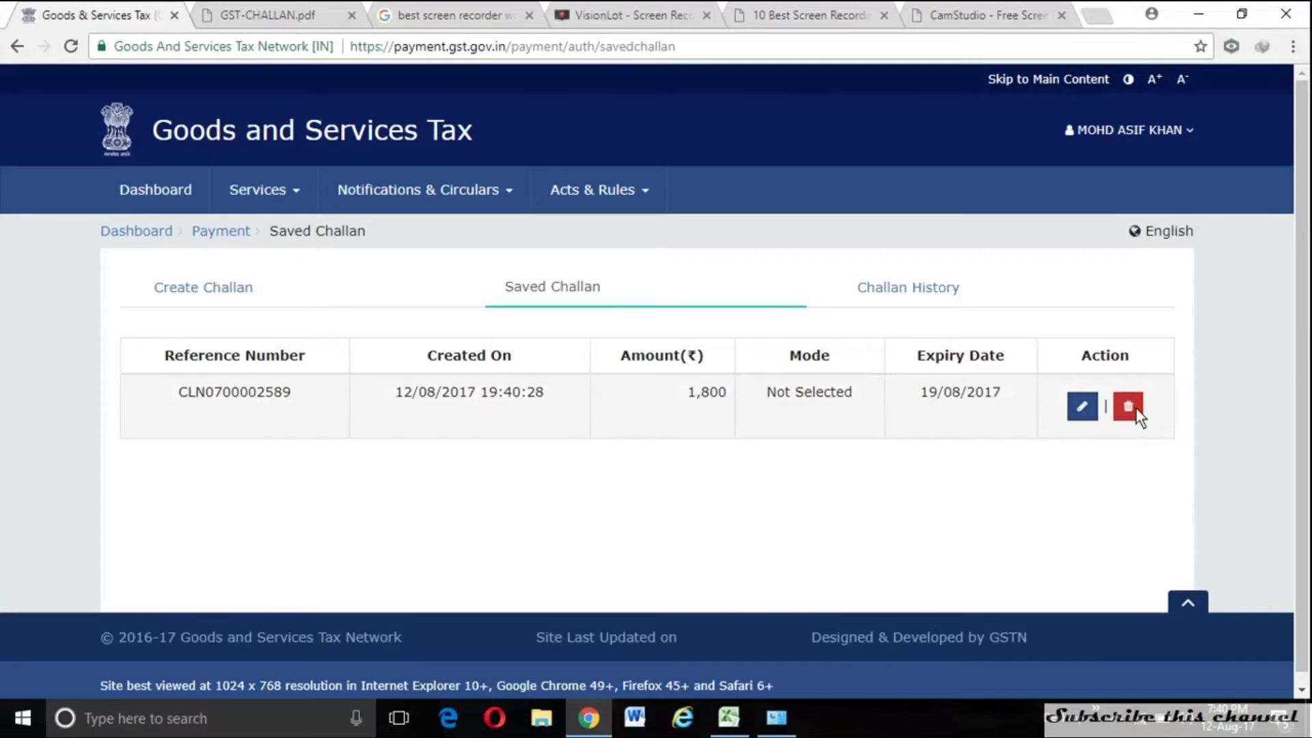
pyautogui.click(1083, 406)
pyautogui.scroll(-2, 723, 485)
pyautogui.scroll(-2, 723, 485)
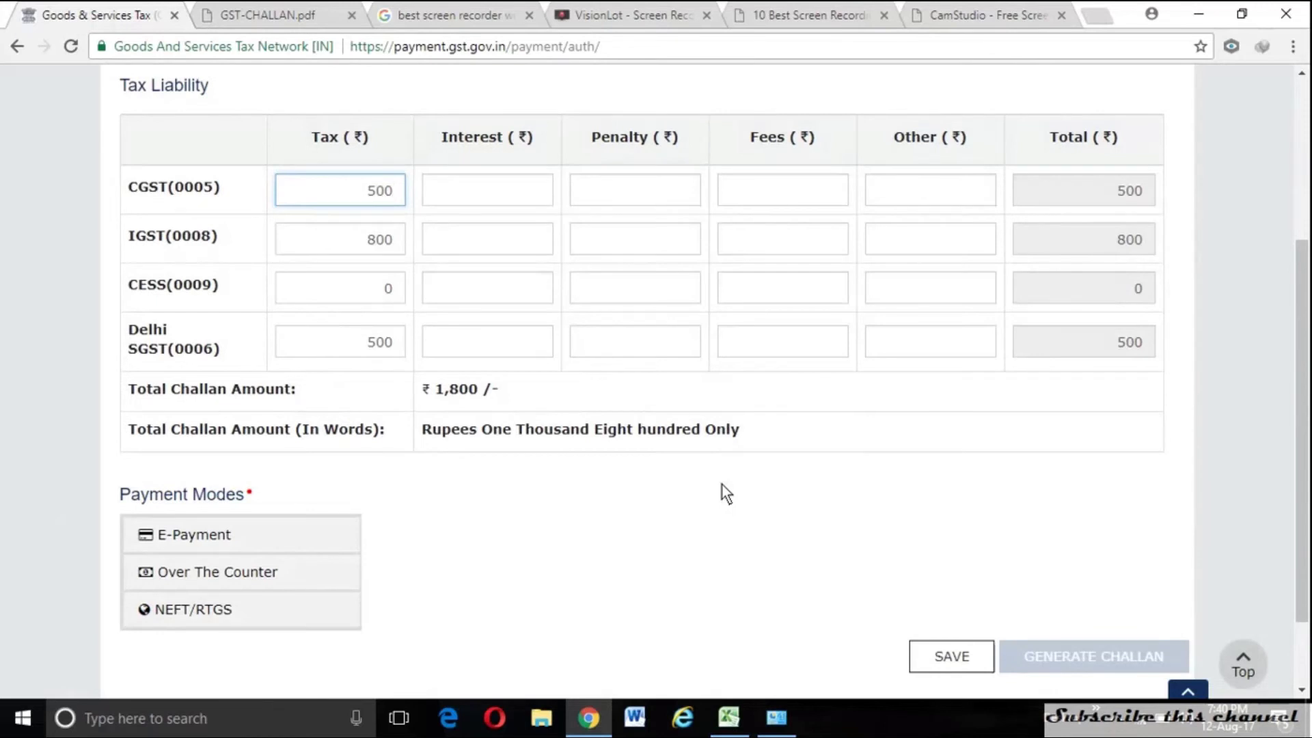
pyautogui.scroll(-2, 723, 485)
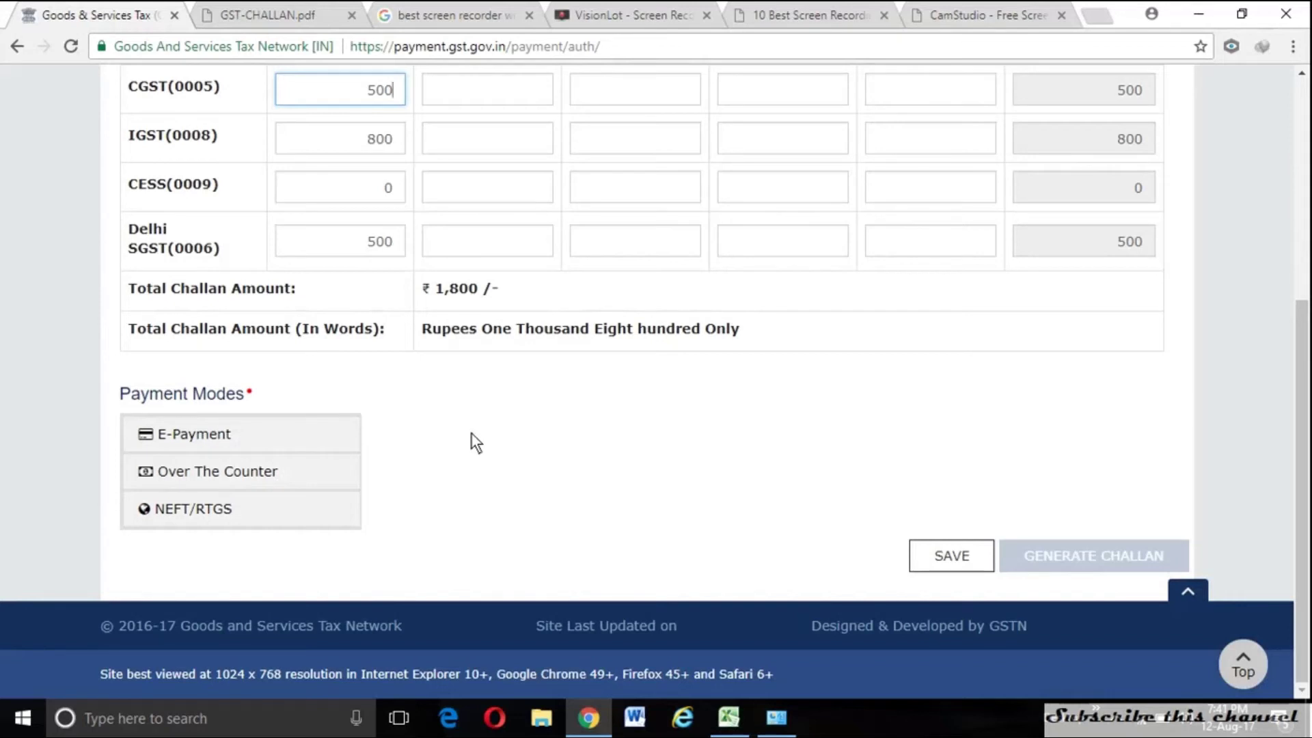
# Step: Choose E-Payment as the payment mode and generate the challan
pyautogui.click(223, 440)
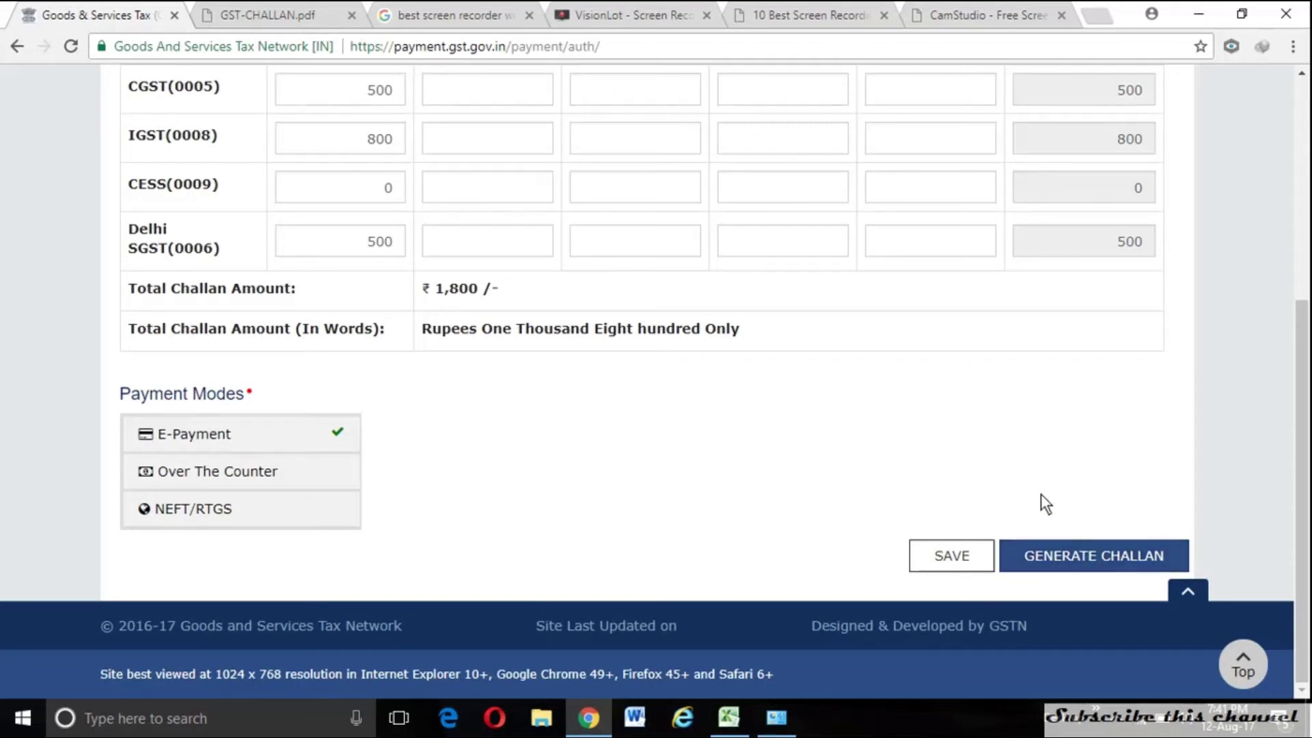
pyautogui.click(1113, 549)
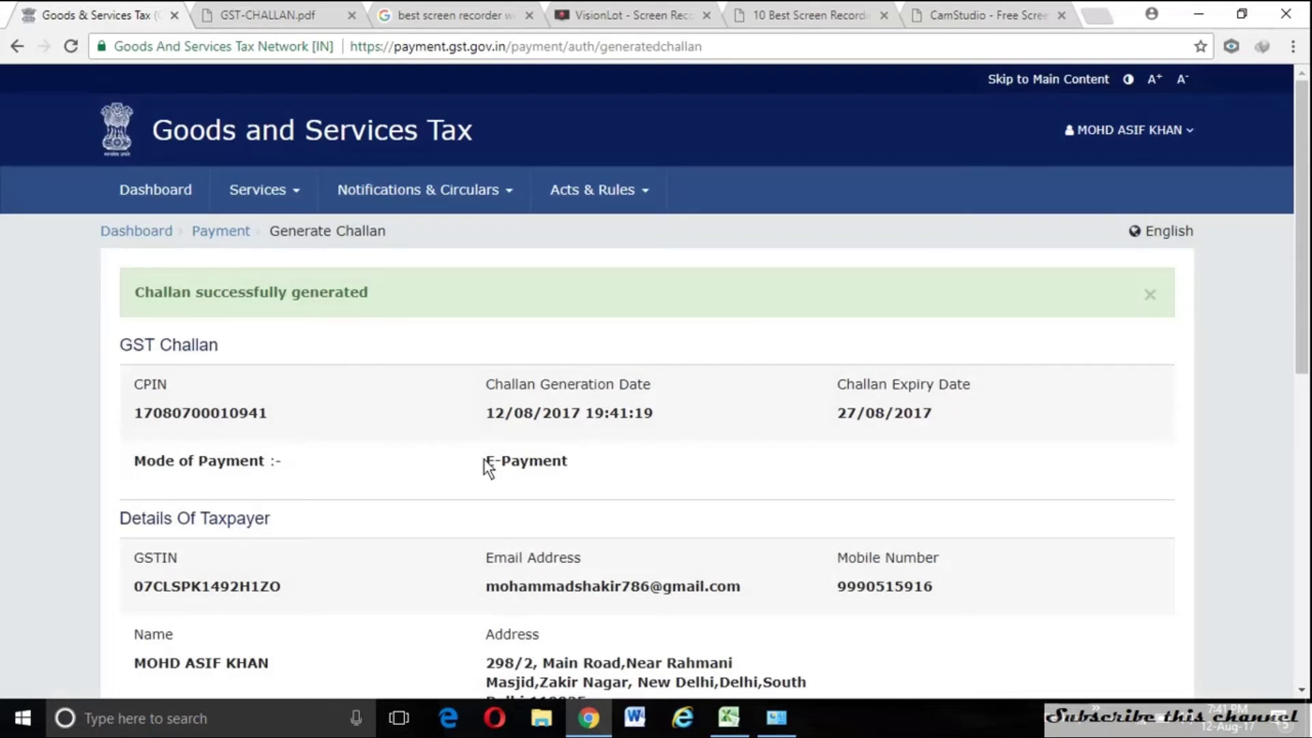
pyautogui.scroll(-4, 487, 468)
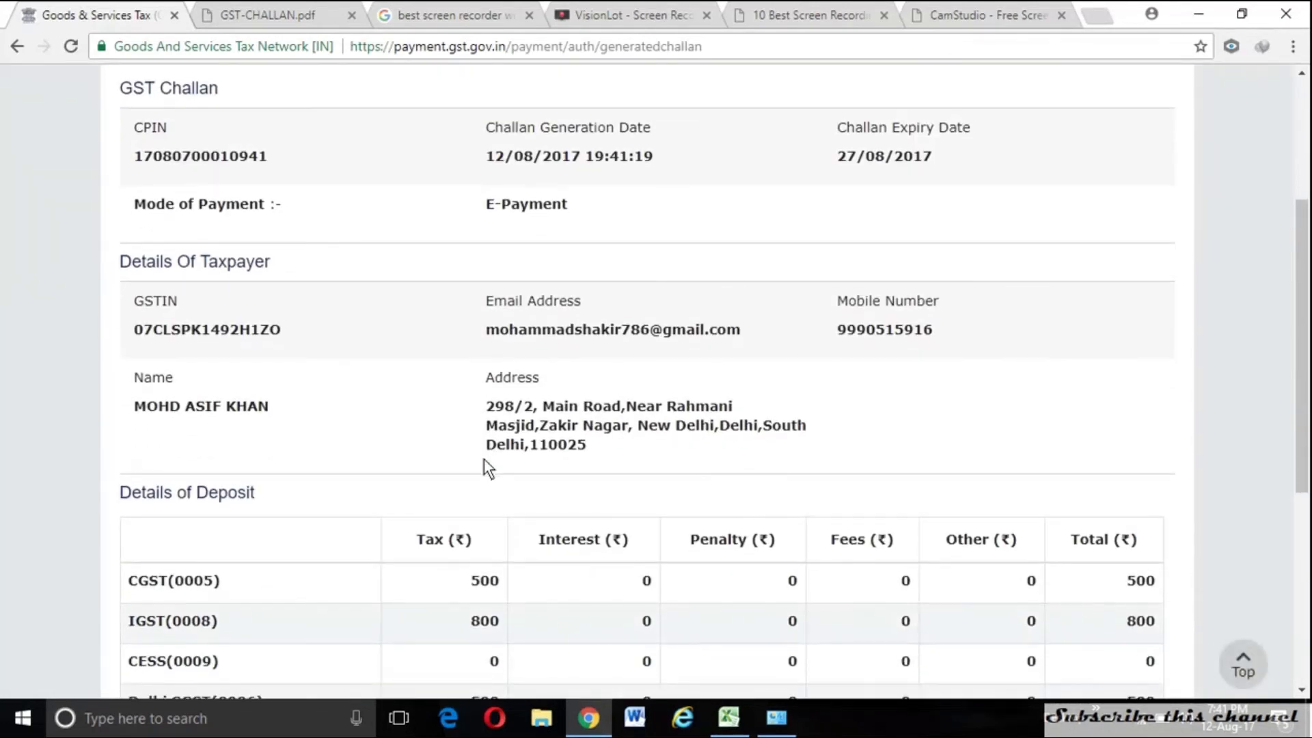
# Step: Download the generated GST challan from the end of its details page
pyautogui.scroll(-3, 473, 408)
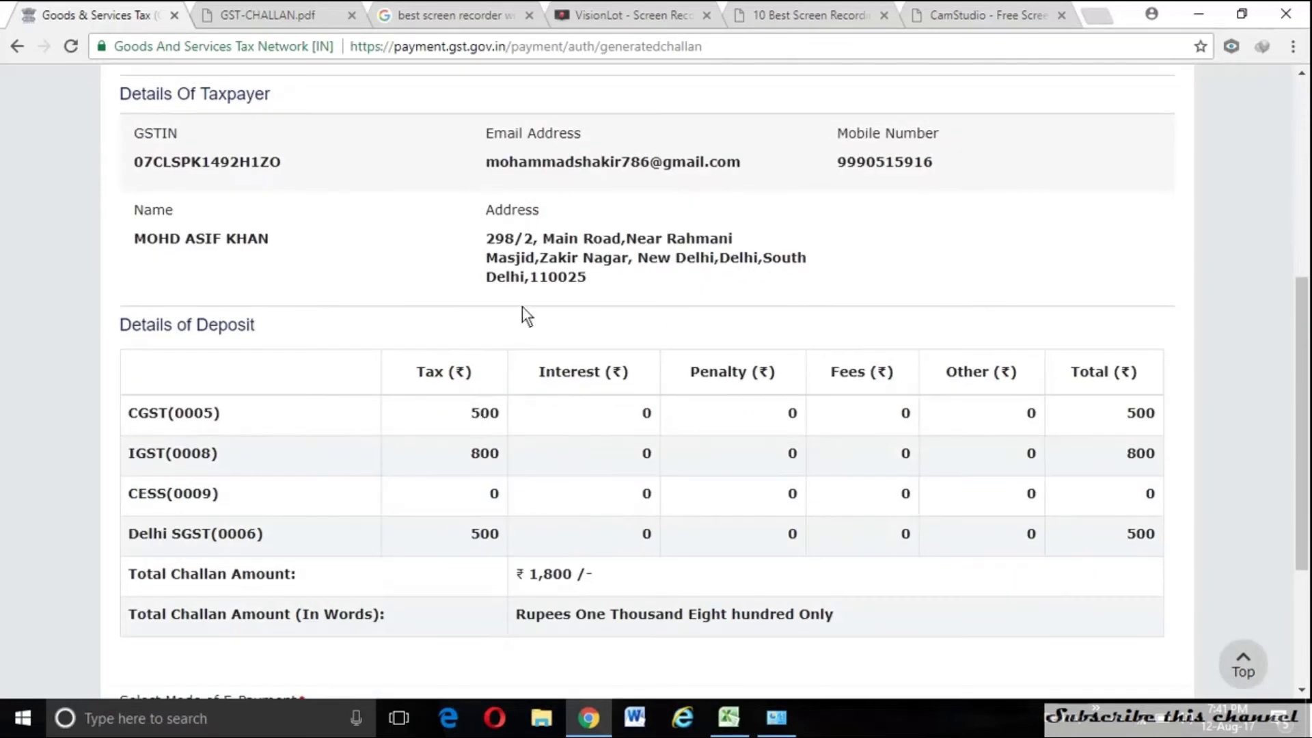
pyautogui.scroll(-1, 686, 242)
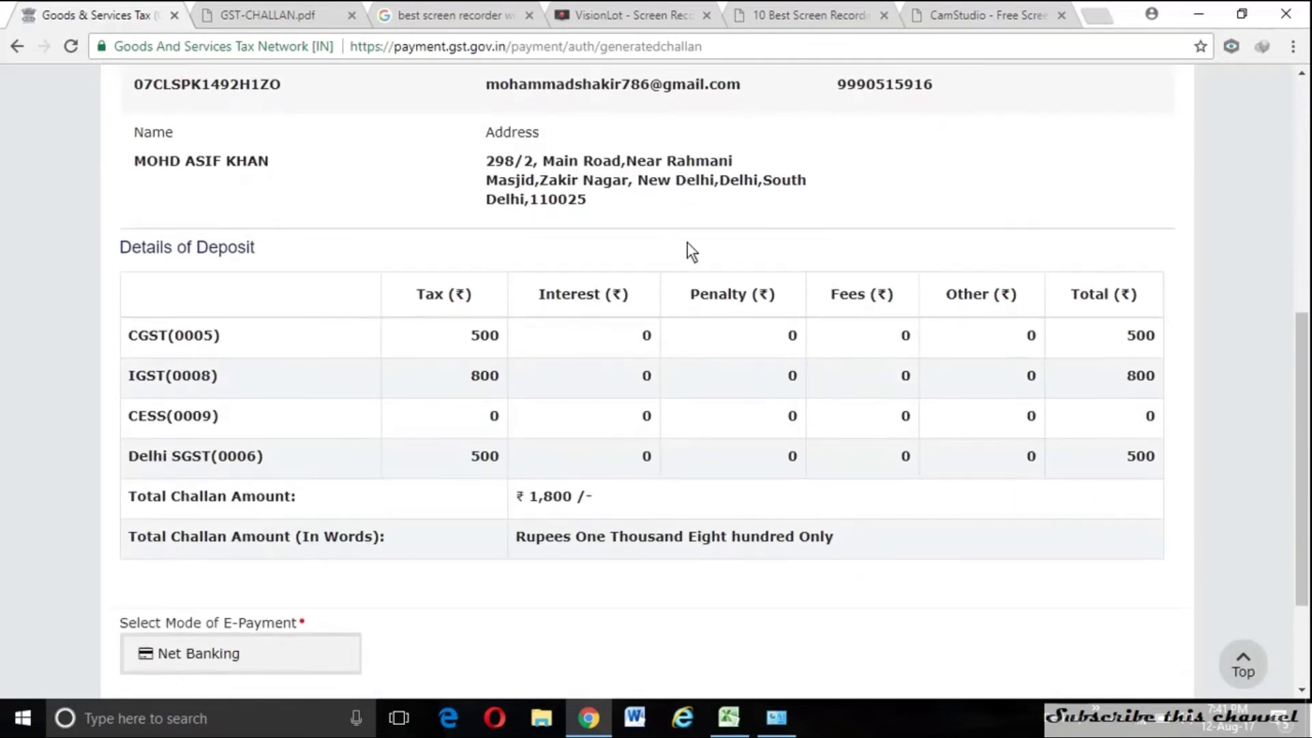
pyautogui.scroll(-1, 687, 241)
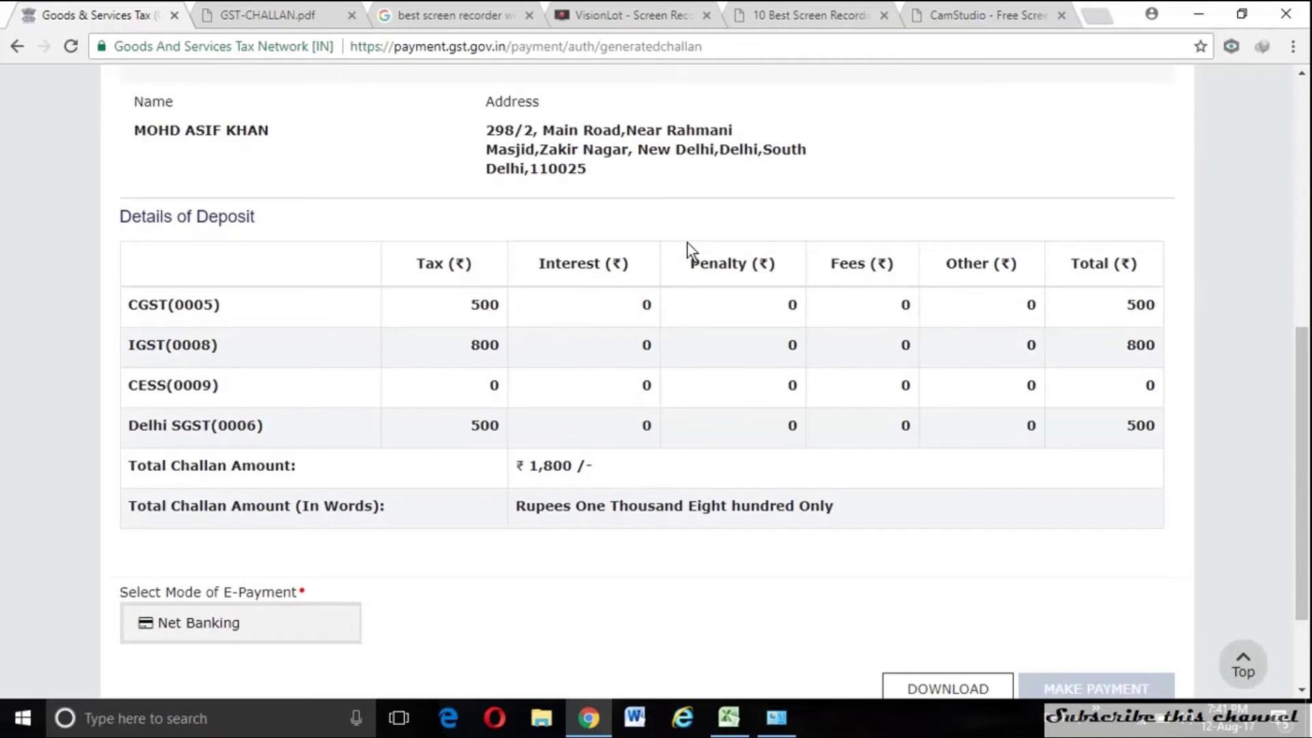
pyautogui.scroll(-2, 687, 242)
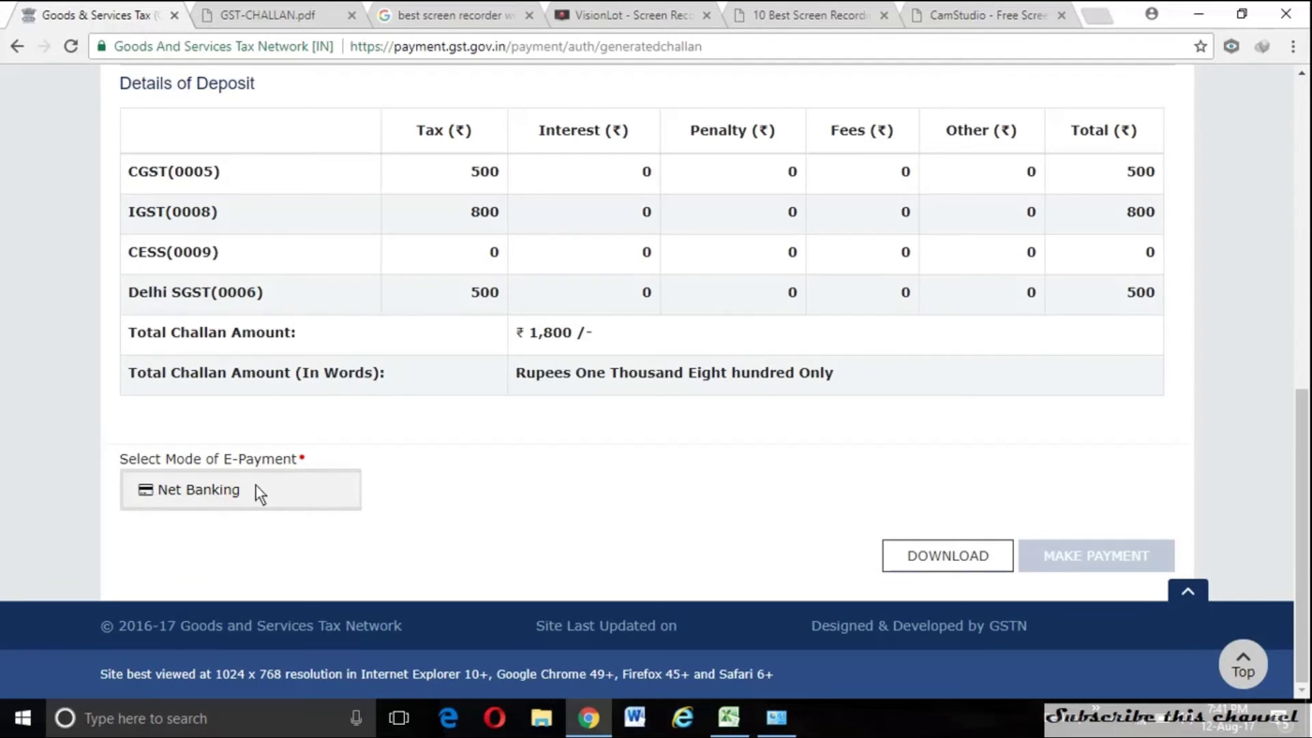
pyautogui.click(915, 556)
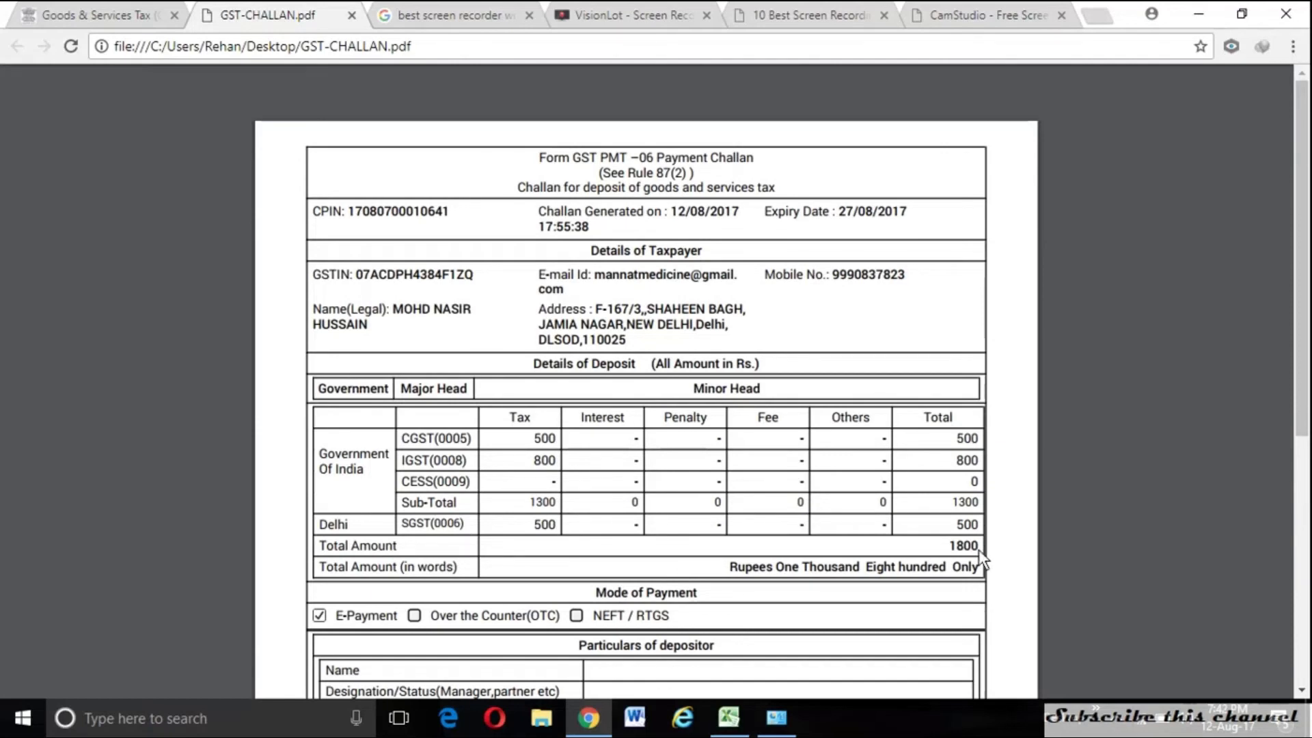
# Step: Review the challan form in GST-CHALLAN.pdf, including the mode of payment, depositor particulars and paid challan information
pyautogui.scroll(-6, 982, 557)
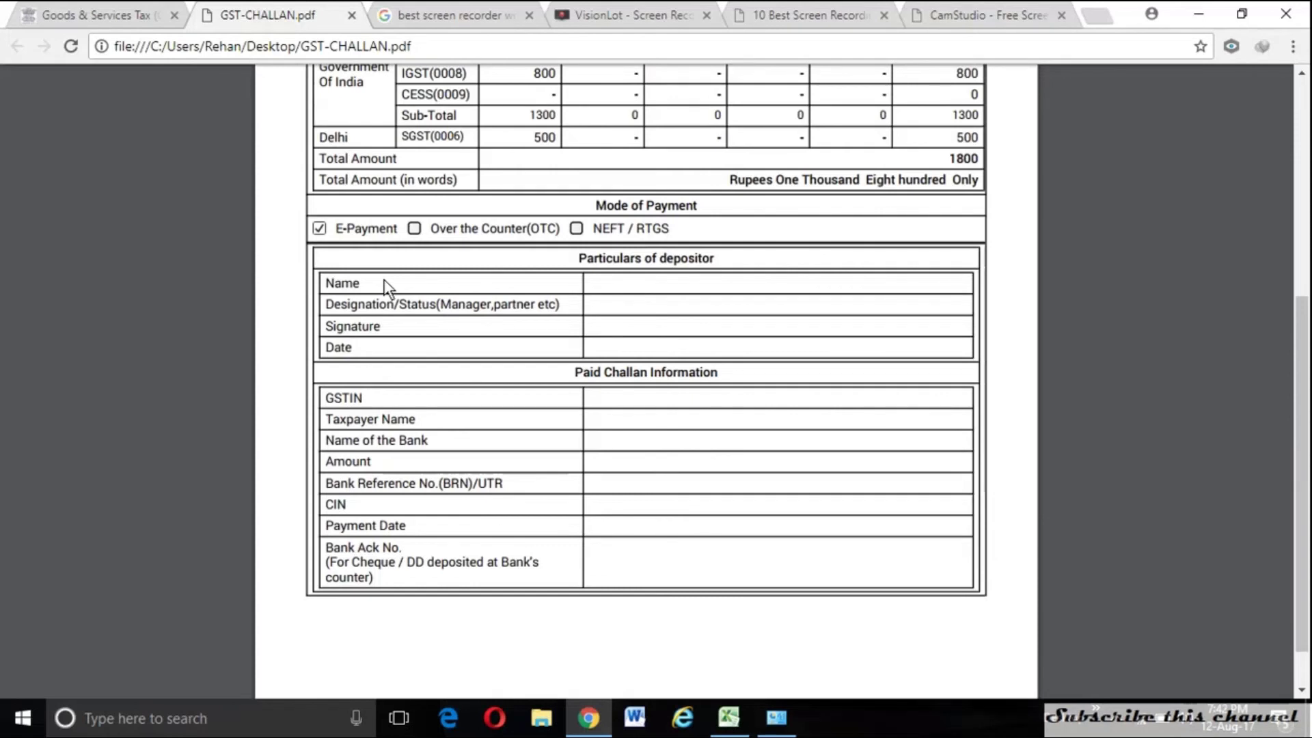
pyautogui.scroll(-1, 387, 287)
pyautogui.scroll(7, 388, 287)
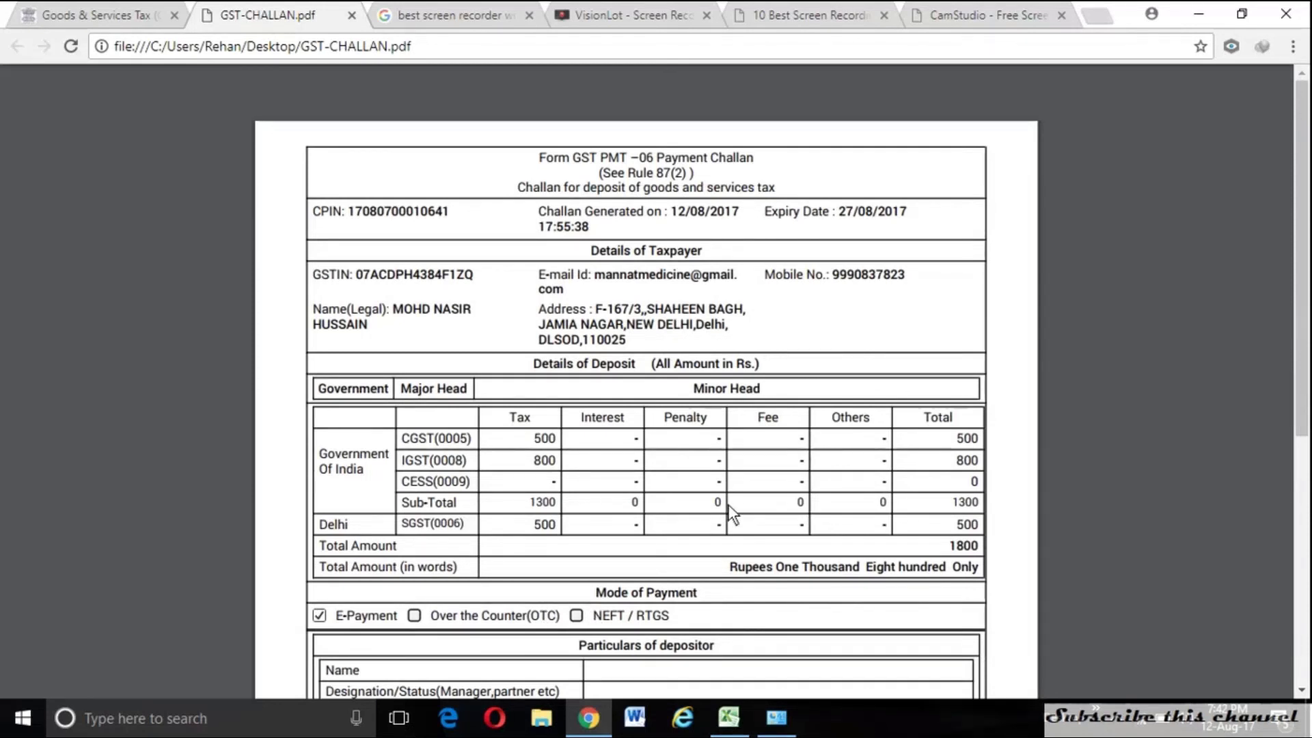
# Step: Switch back to the GST portal from the challan PDF and go to the dashboard
pyautogui.click(126, 22)
pyautogui.scroll(10, 741, 455)
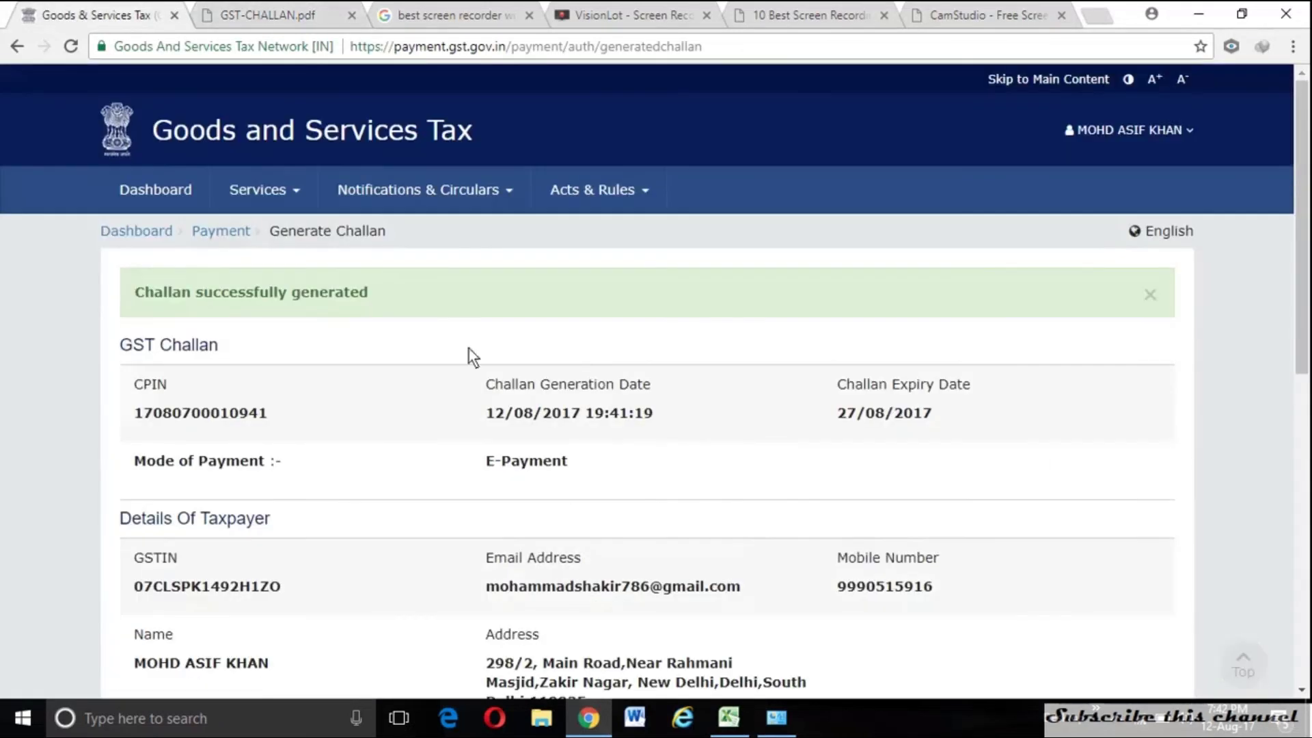
pyautogui.click(164, 183)
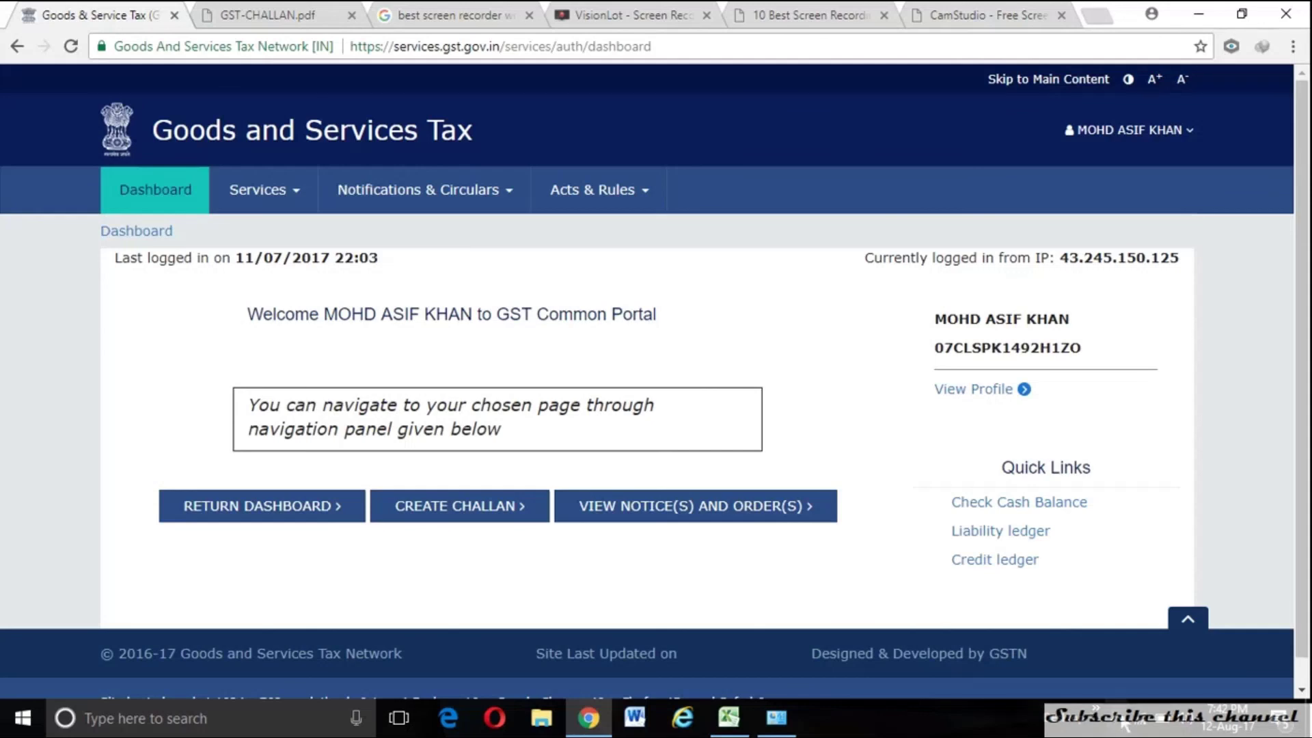
pyautogui.click(1096, 708)
pyautogui.click(1059, 680)
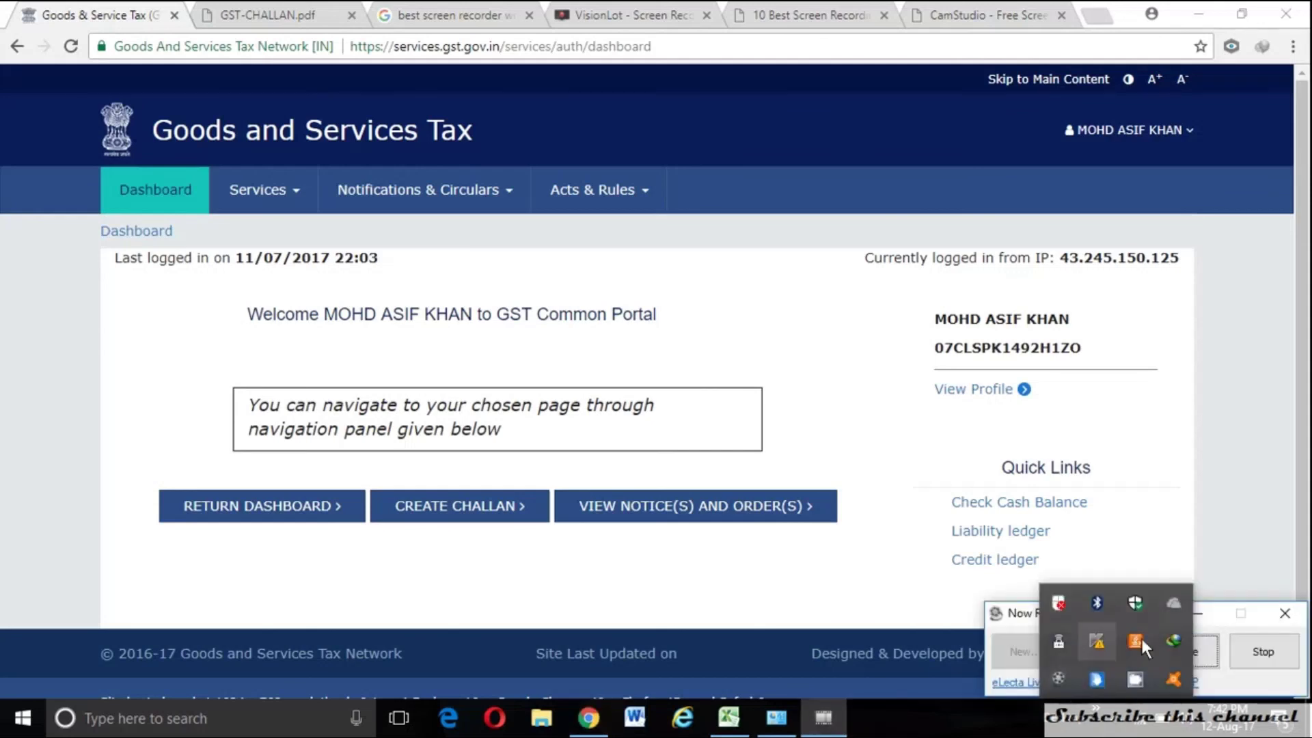
pyautogui.click(1265, 652)
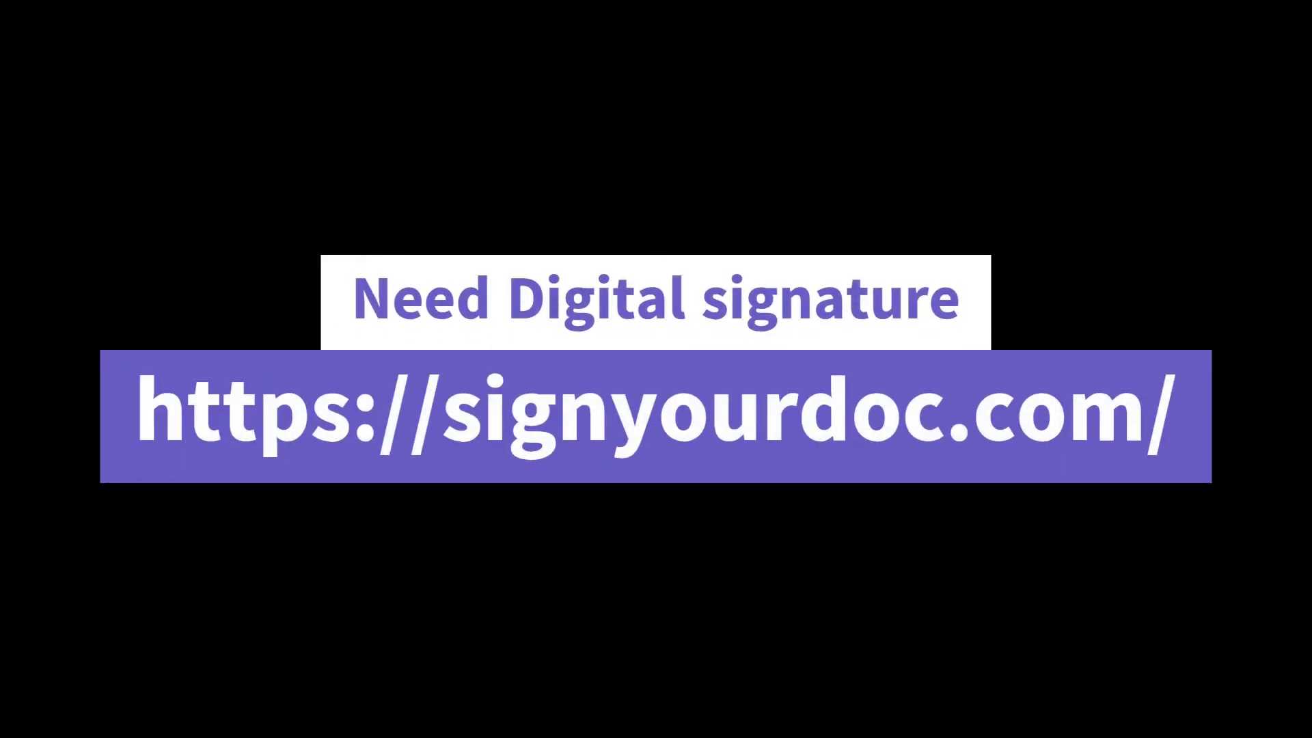